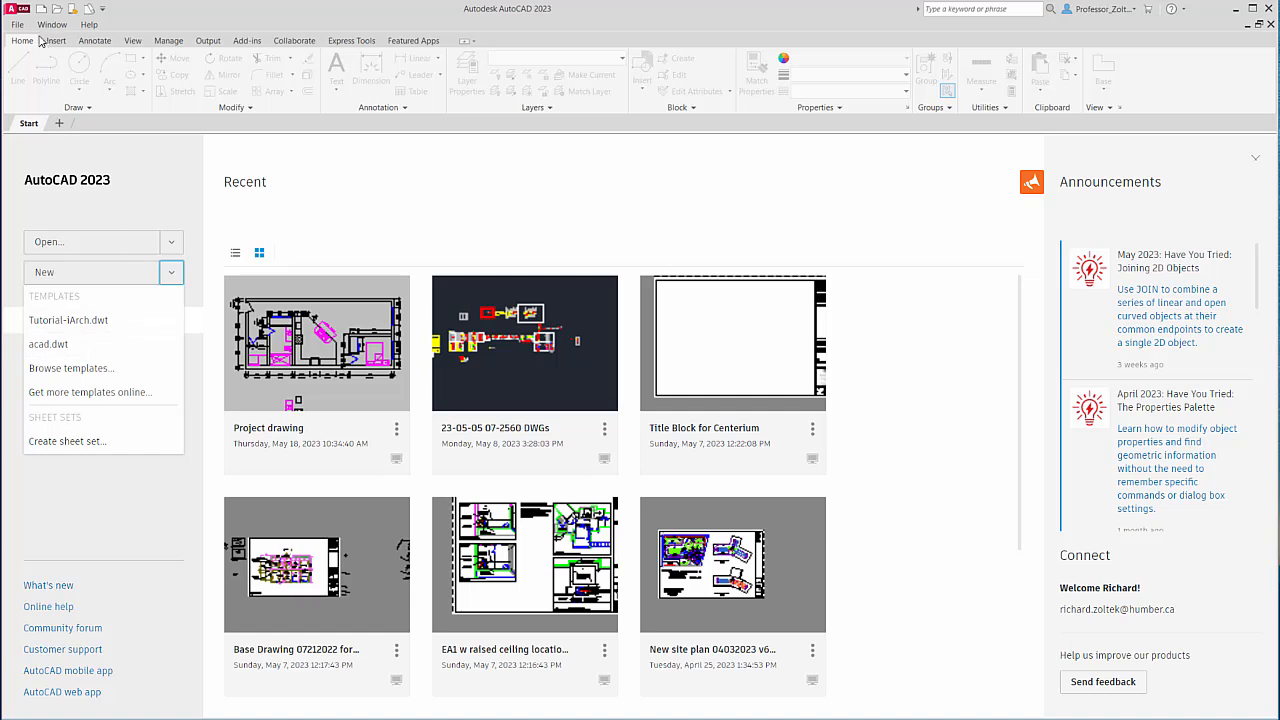
Create a new blank drawing, Drawing1, from the acad.dwt template.
left_click(17, 25)
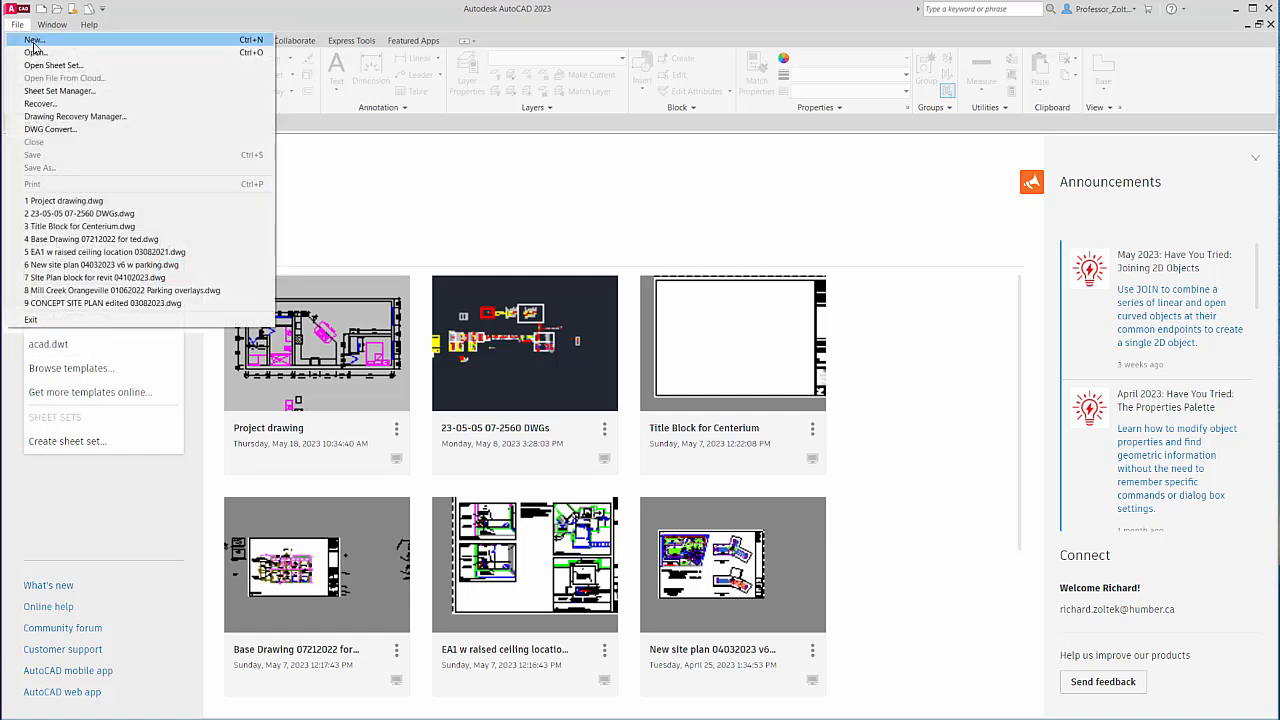
left_click(34, 41)
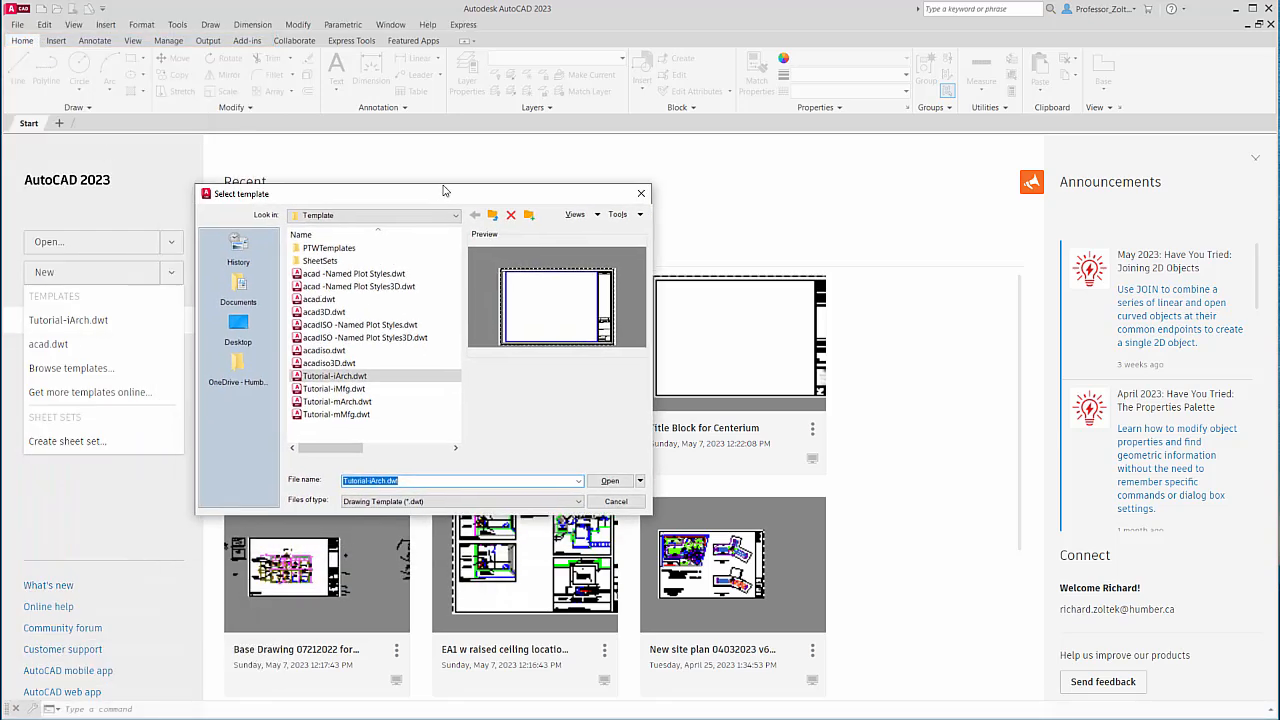
left_click_drag(443, 193, 700, 152)
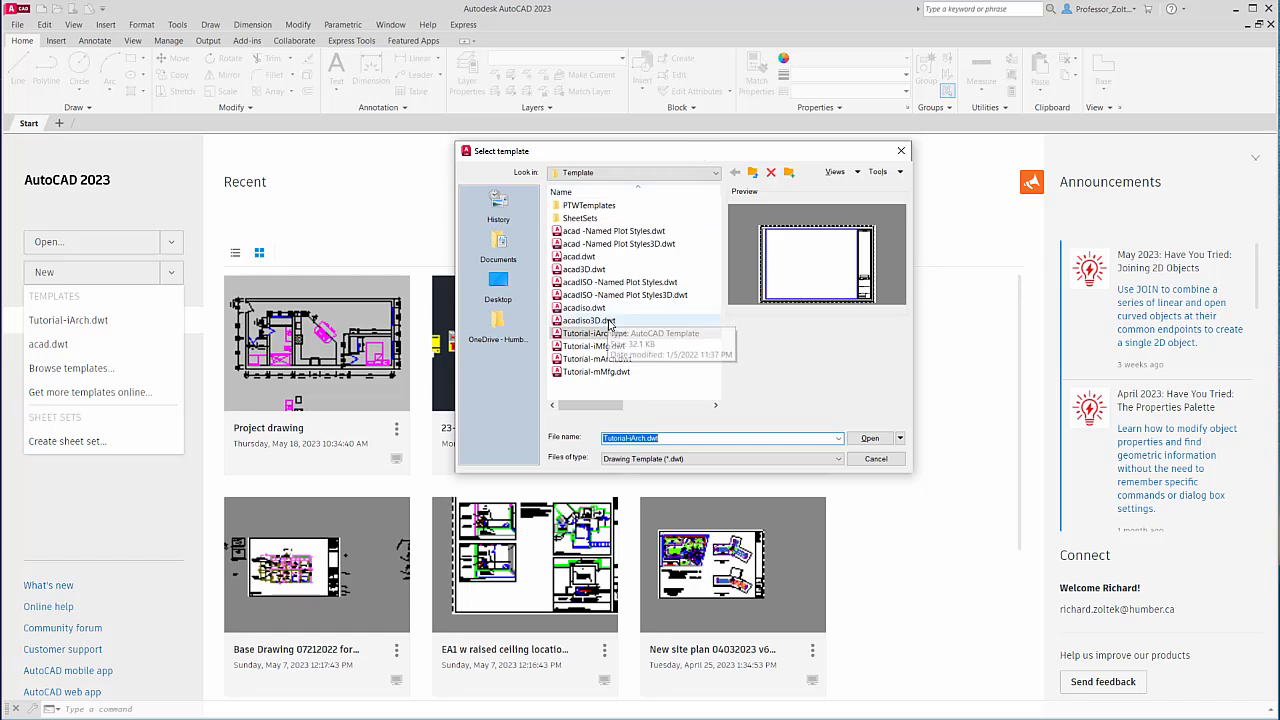
left_click(577, 257)
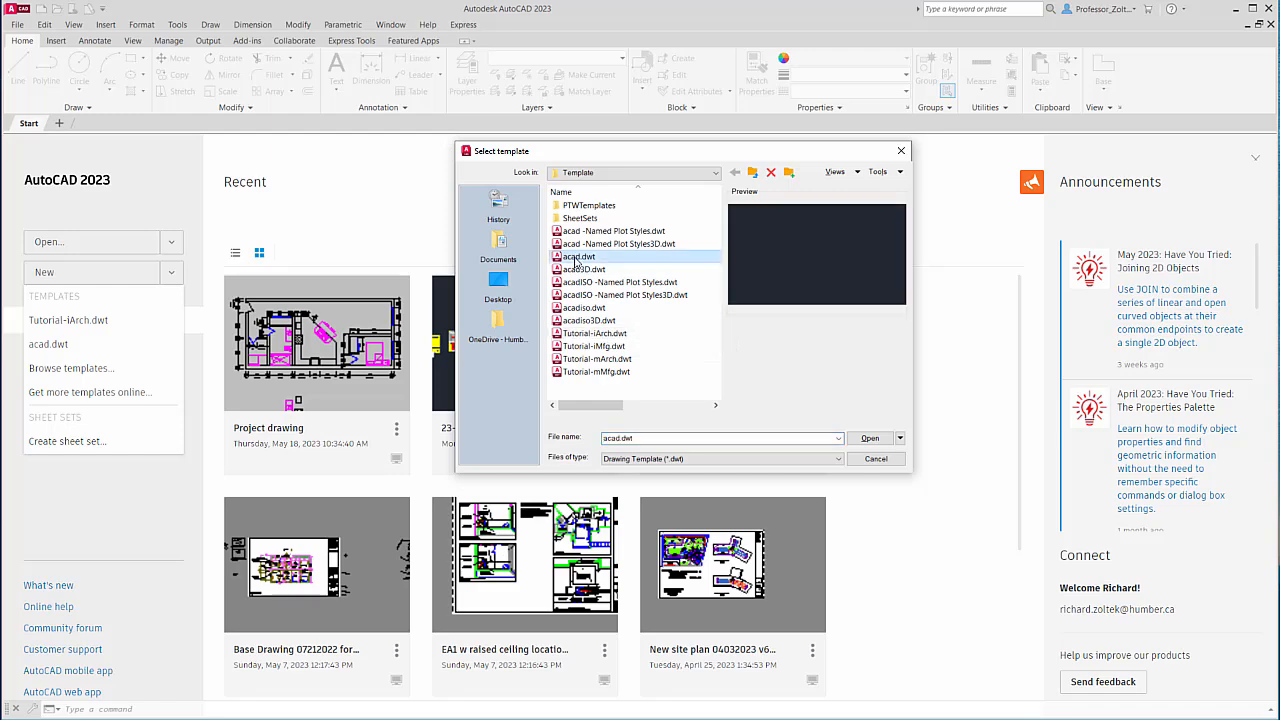
left_click(870, 439)
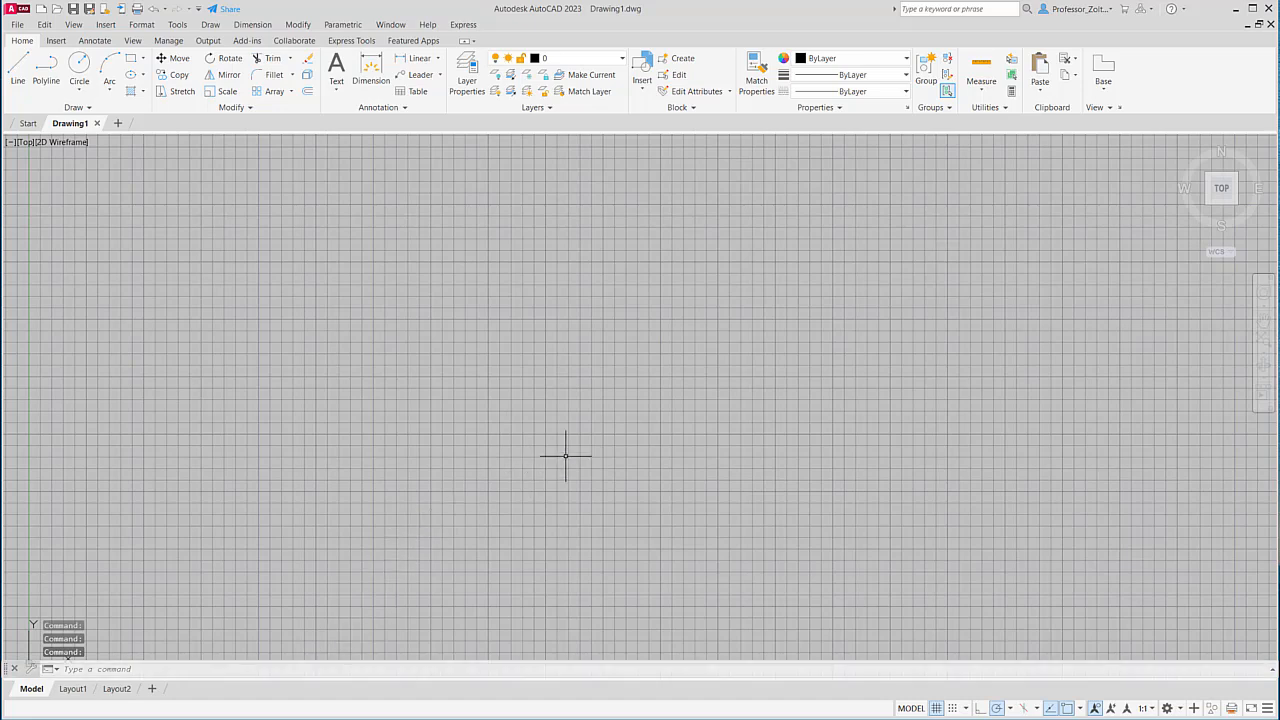
Open the recent Project drawing.dwg from the File menu, then close its file tab.
left_click(17, 25)
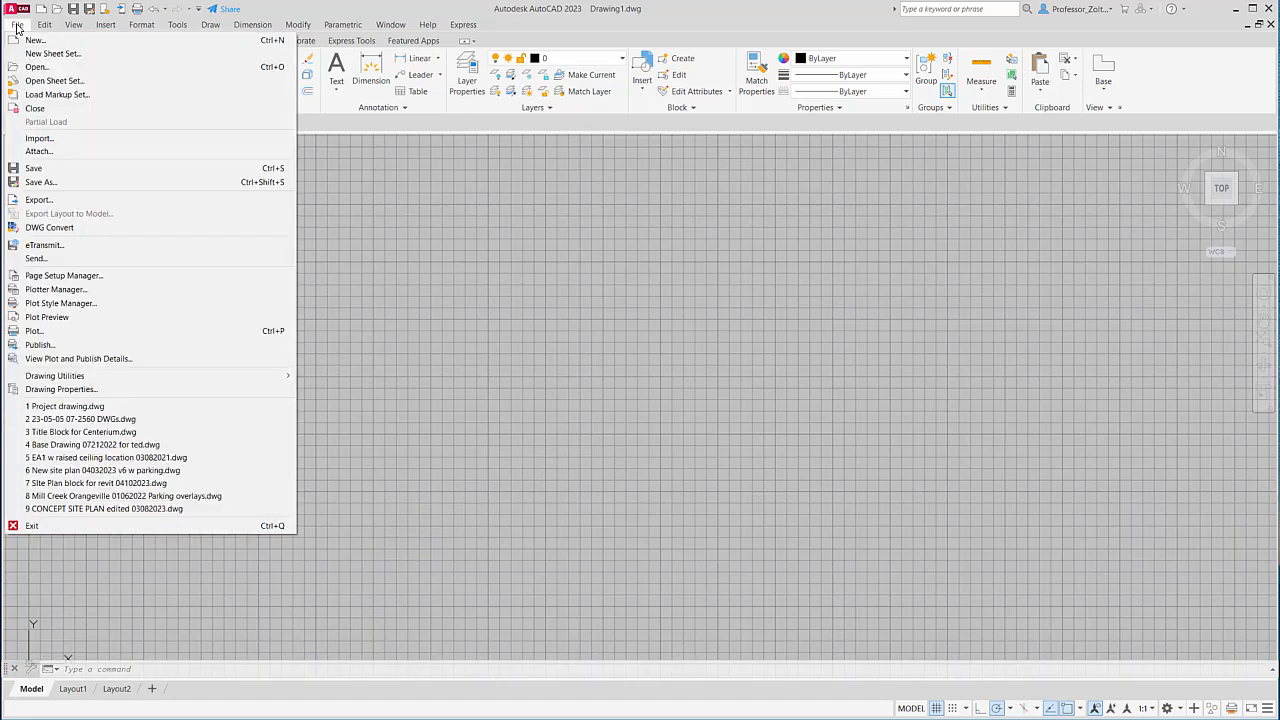
left_click(80, 408)
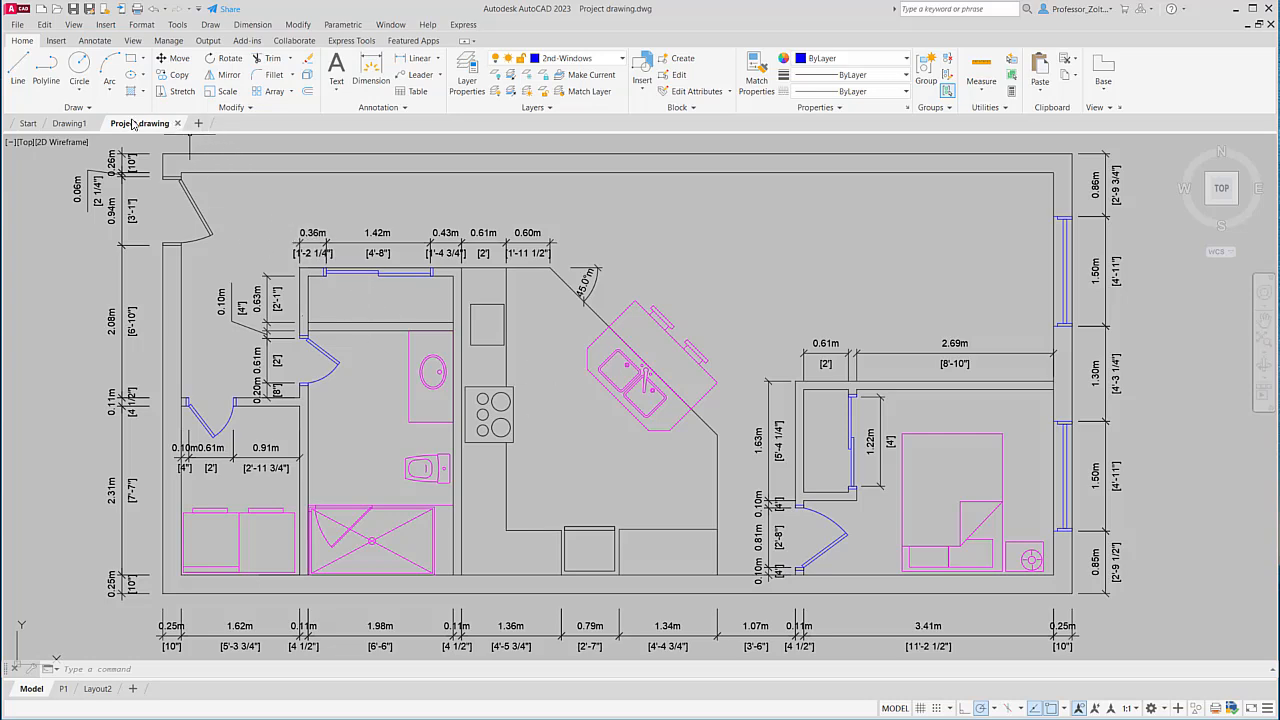
mouse_move(95, 124)
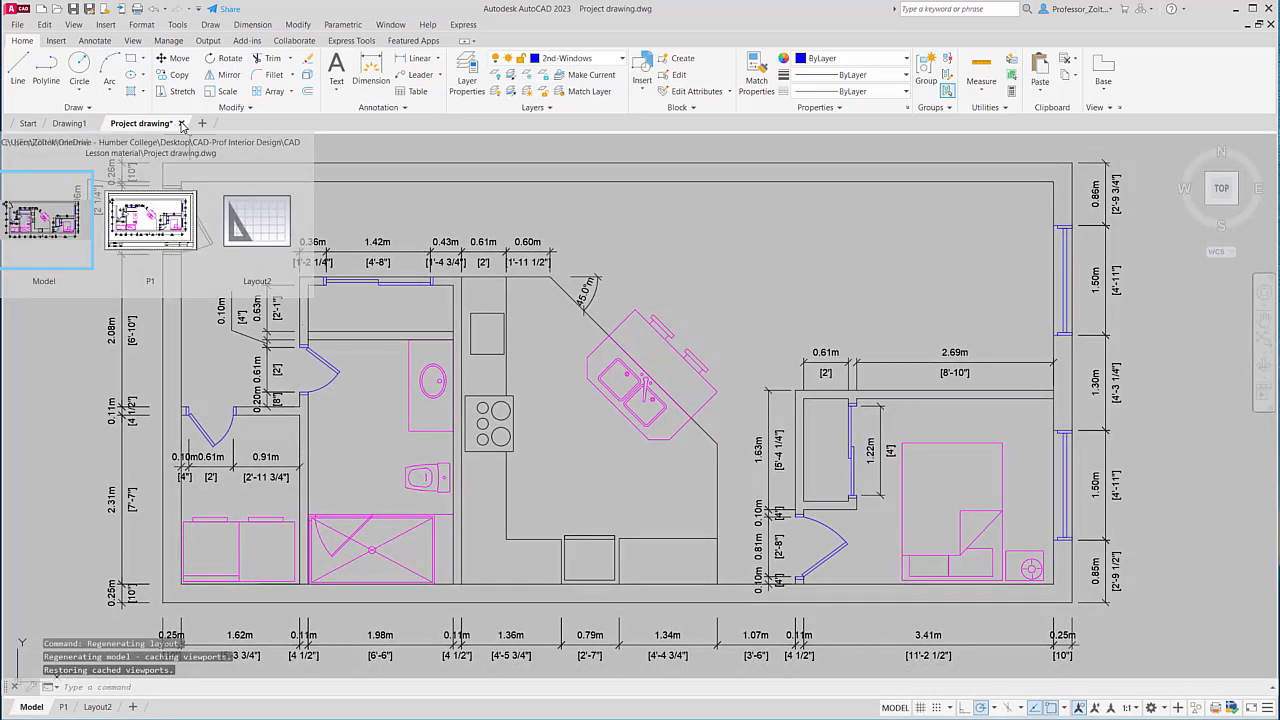
left_click(182, 123)
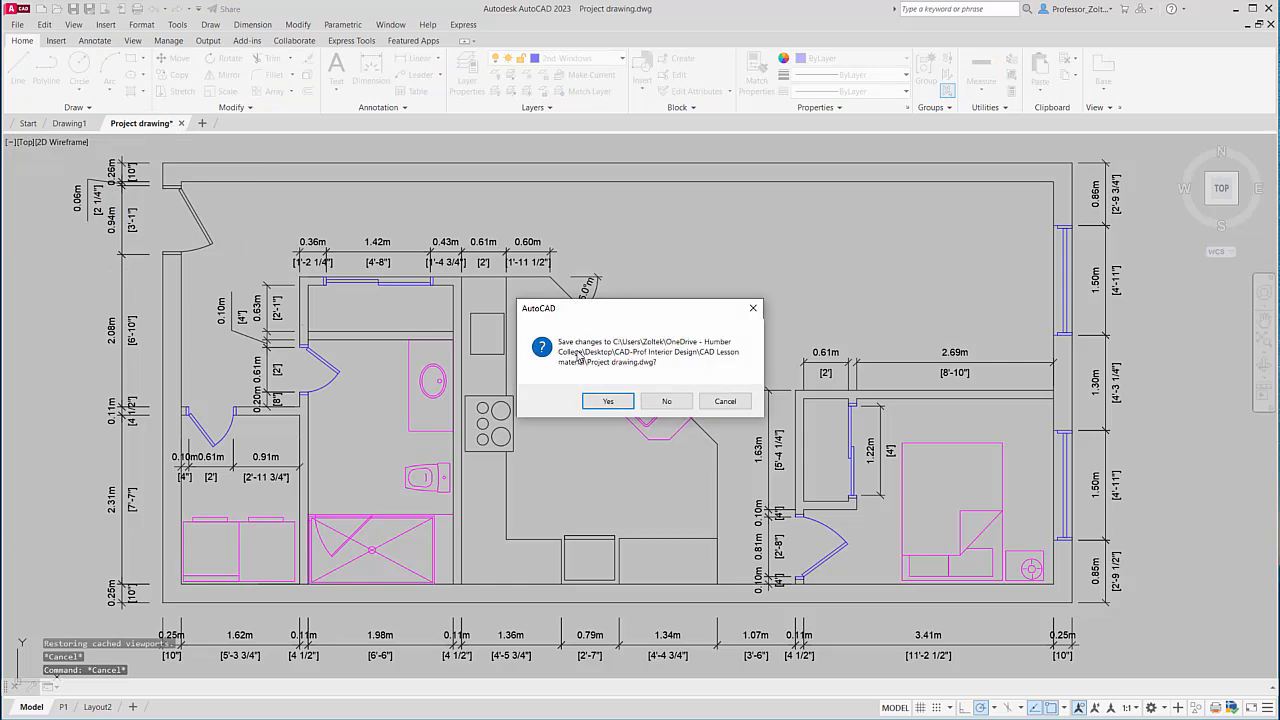
Close Project drawing without saving, then open and dismiss the Customize Quick Access Toolbar list.
left_click(667, 402)
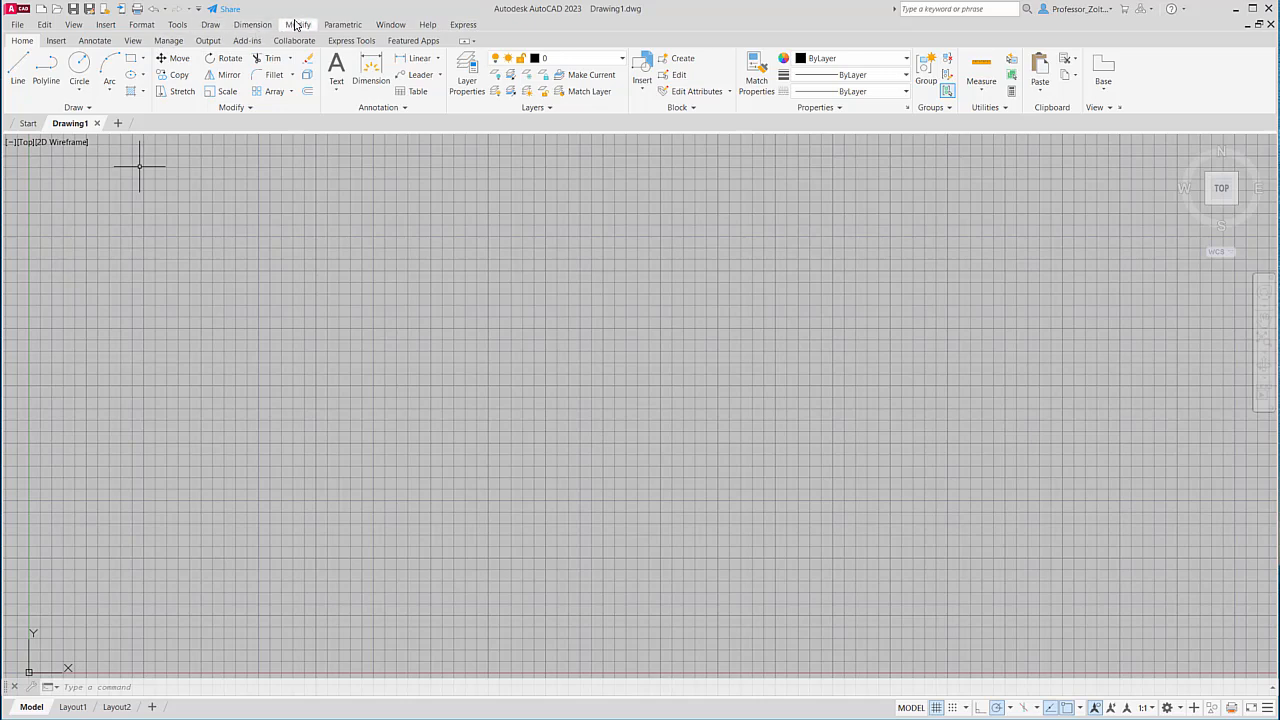
left_click(199, 9)
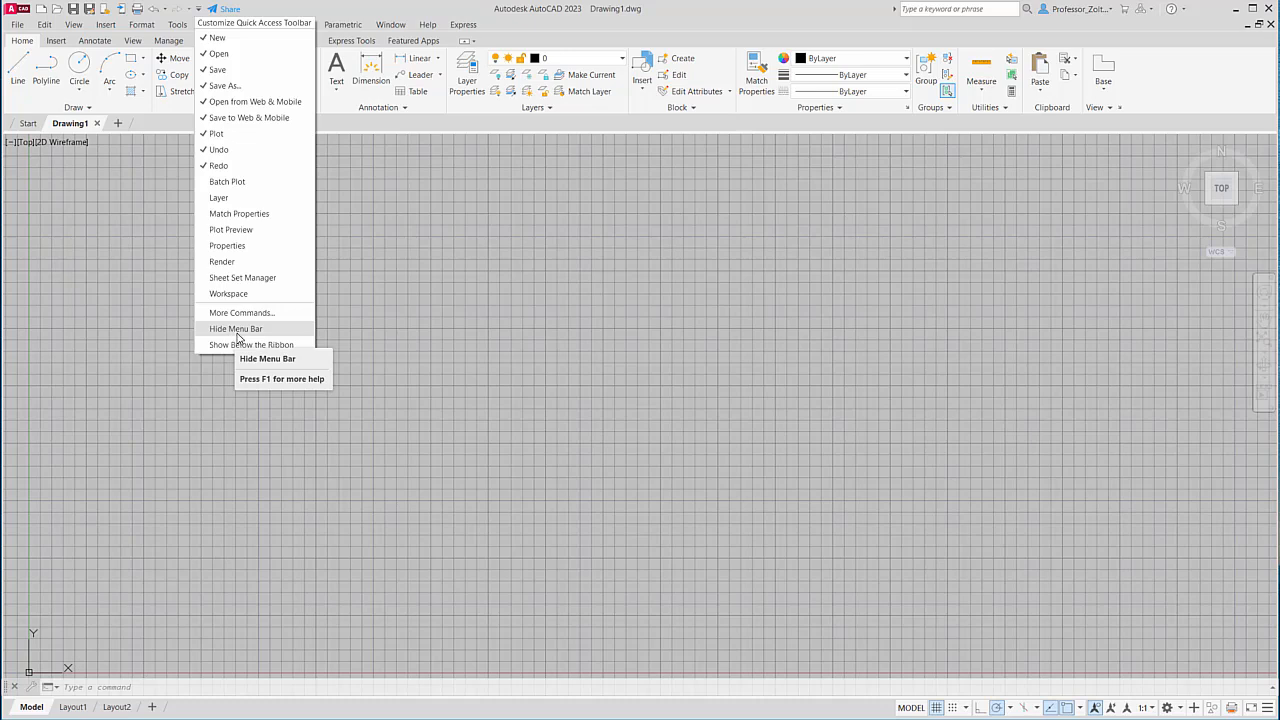
left_click(519, 314)
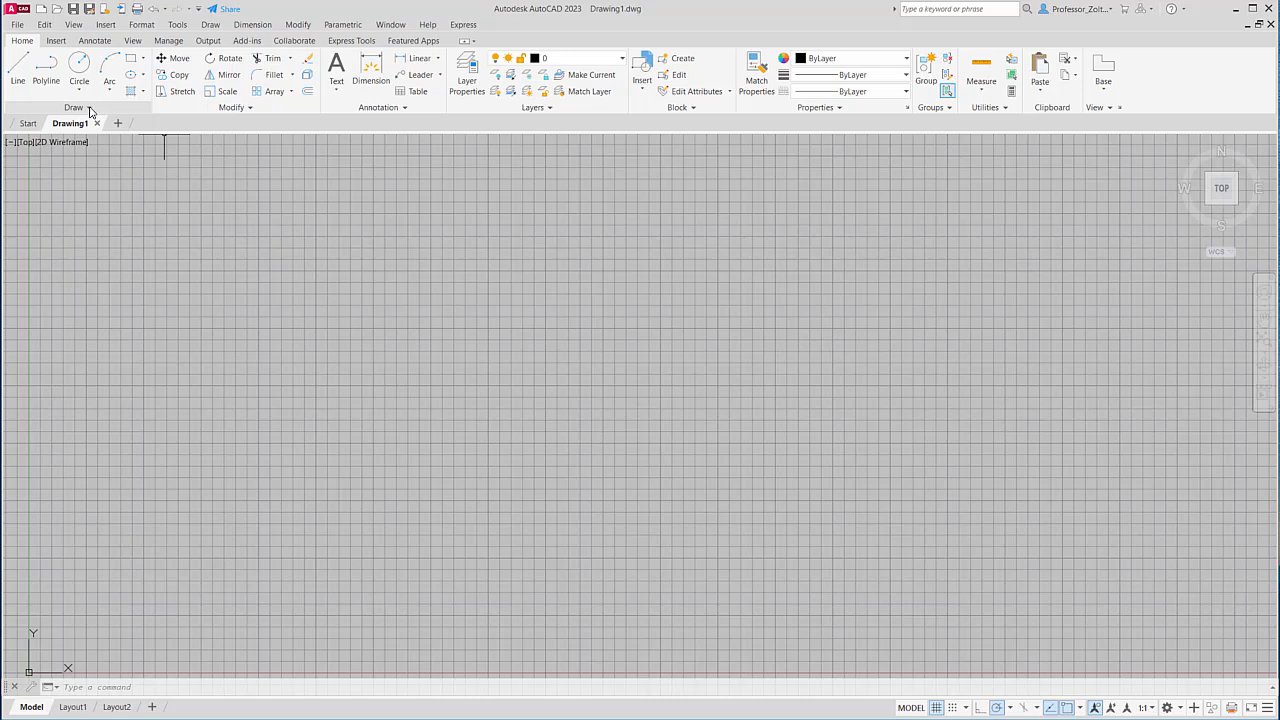
left_click(89, 108)
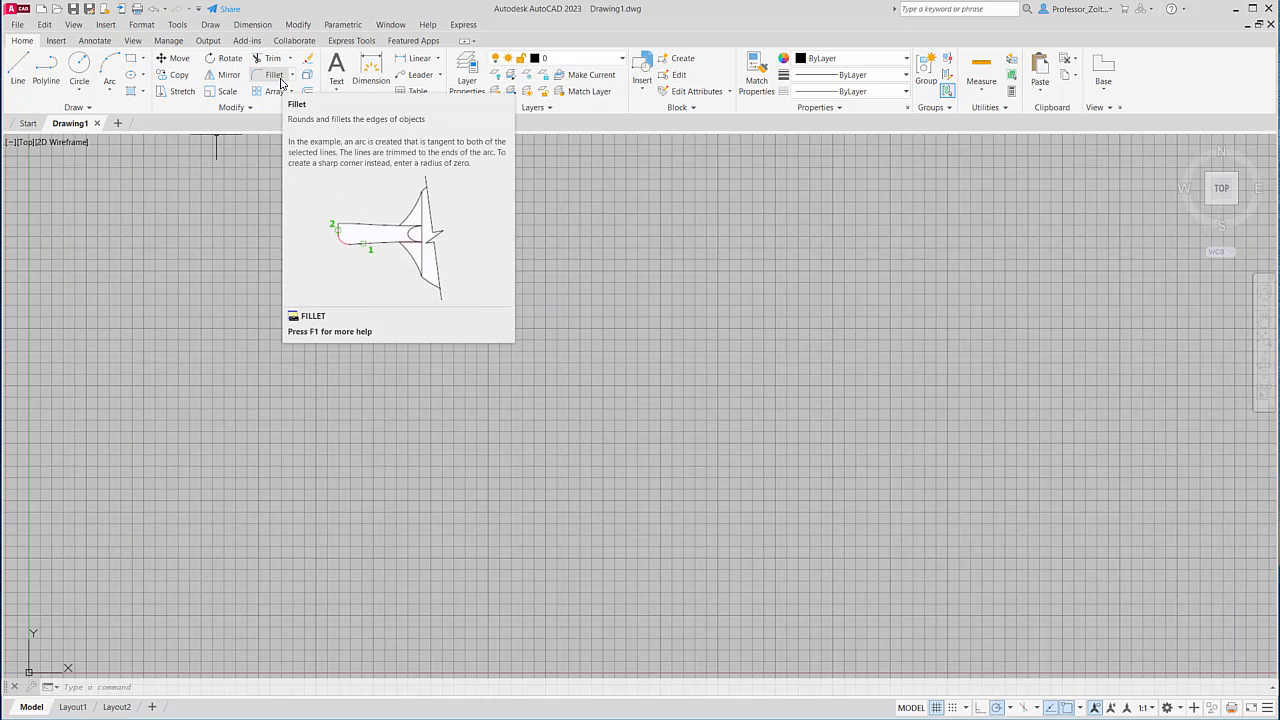
left_click(251, 109)
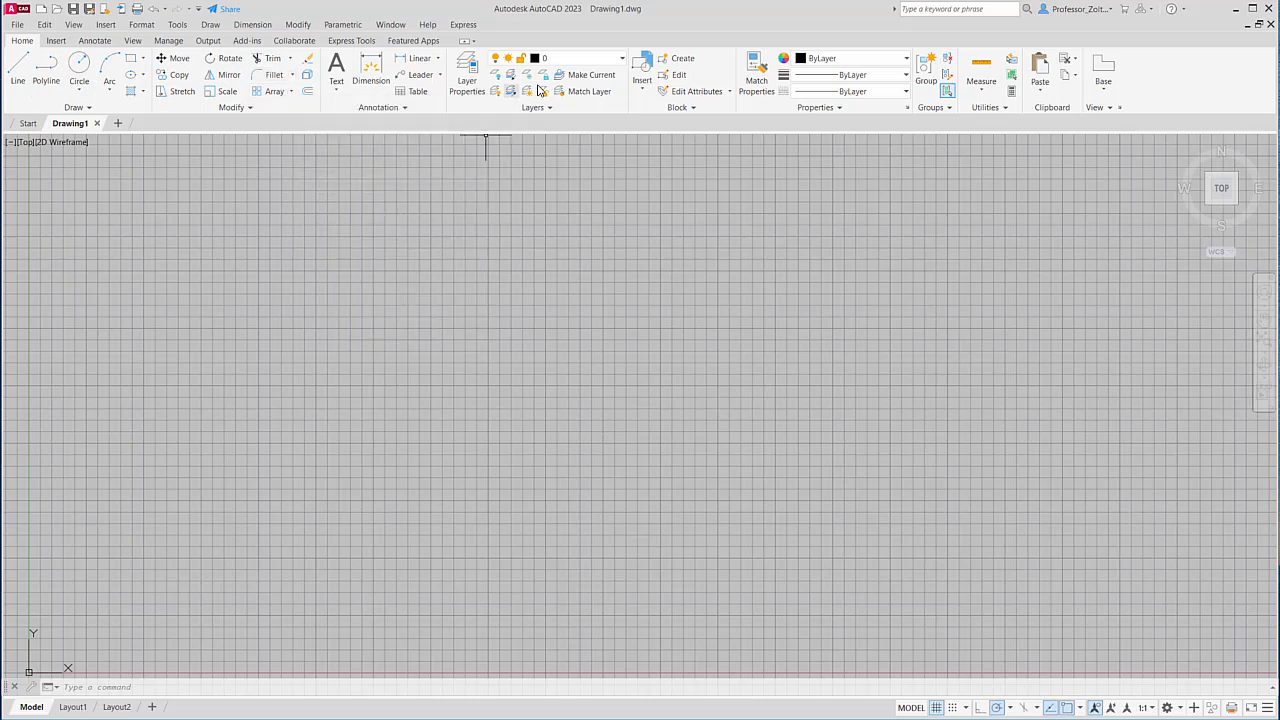
left_click(625, 59)
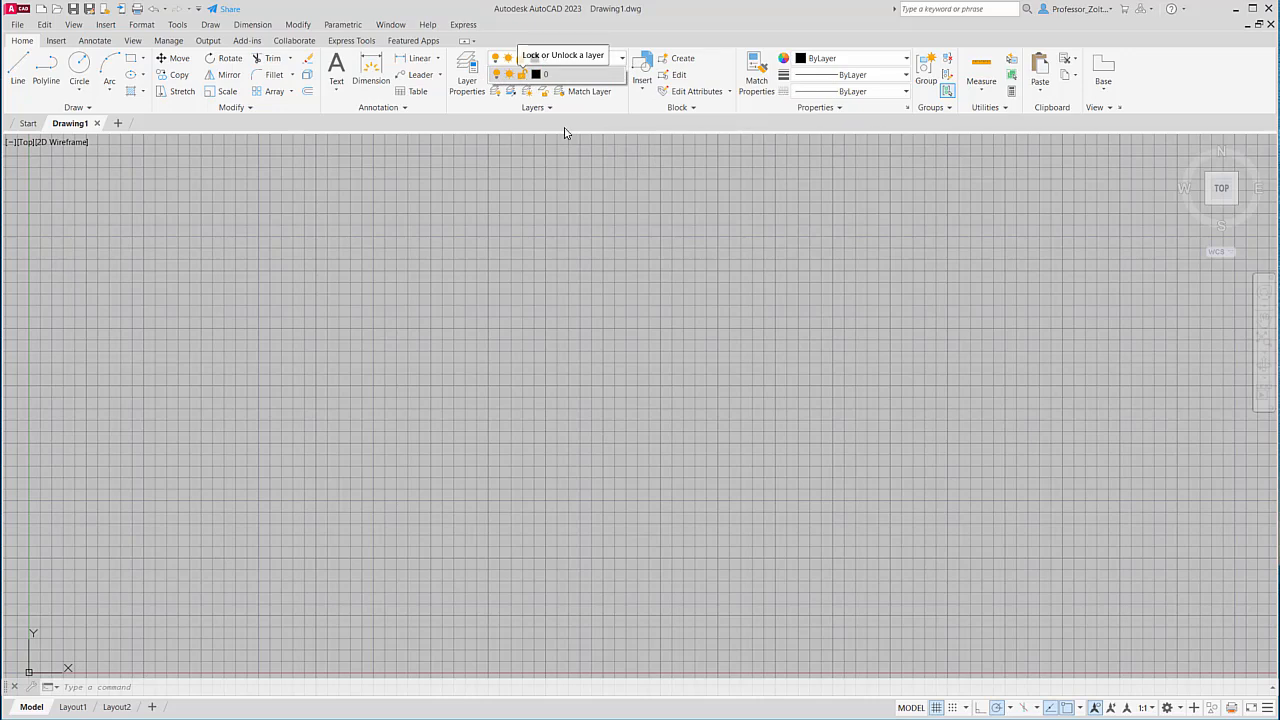
left_click(620, 190)
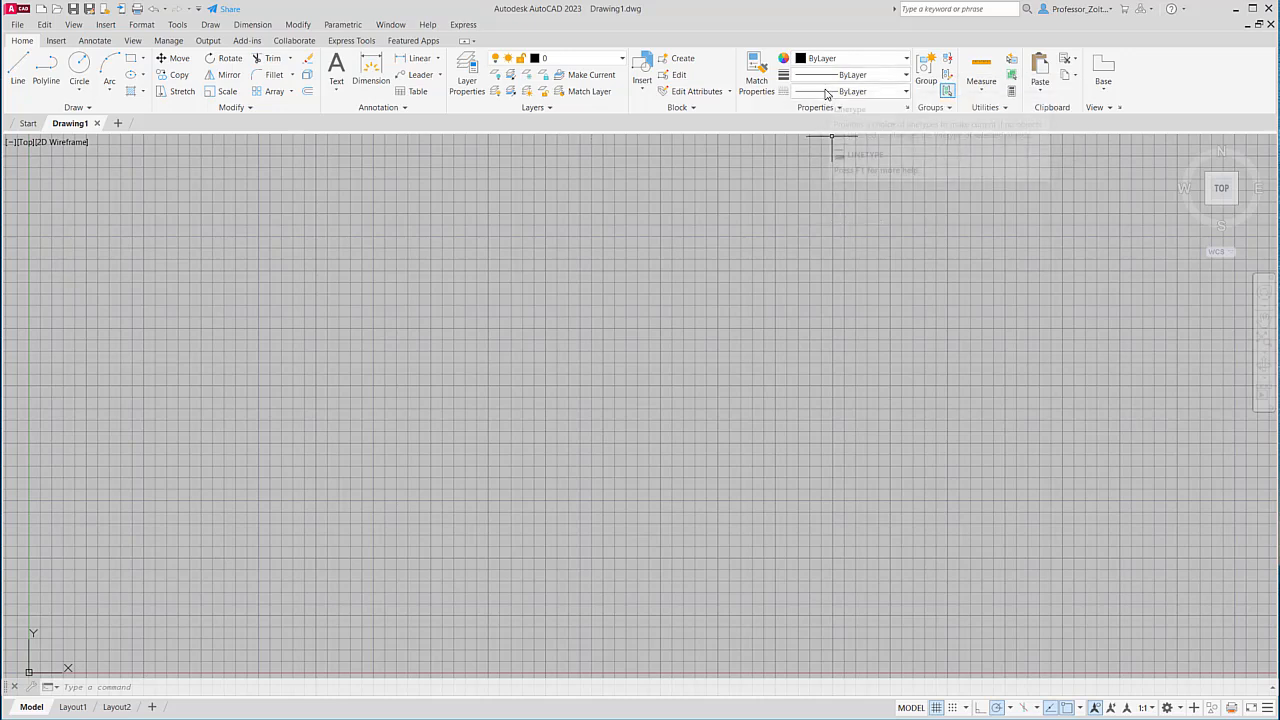
left_click(904, 91)
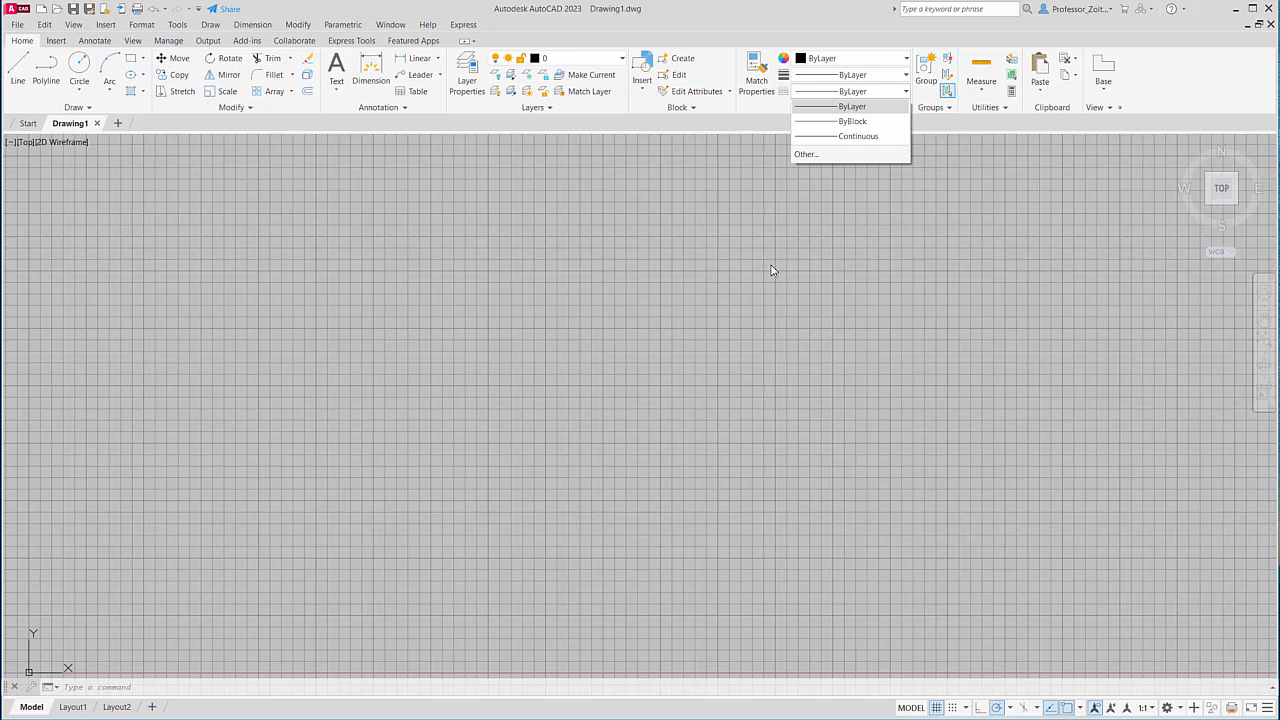
left_click(770, 235)
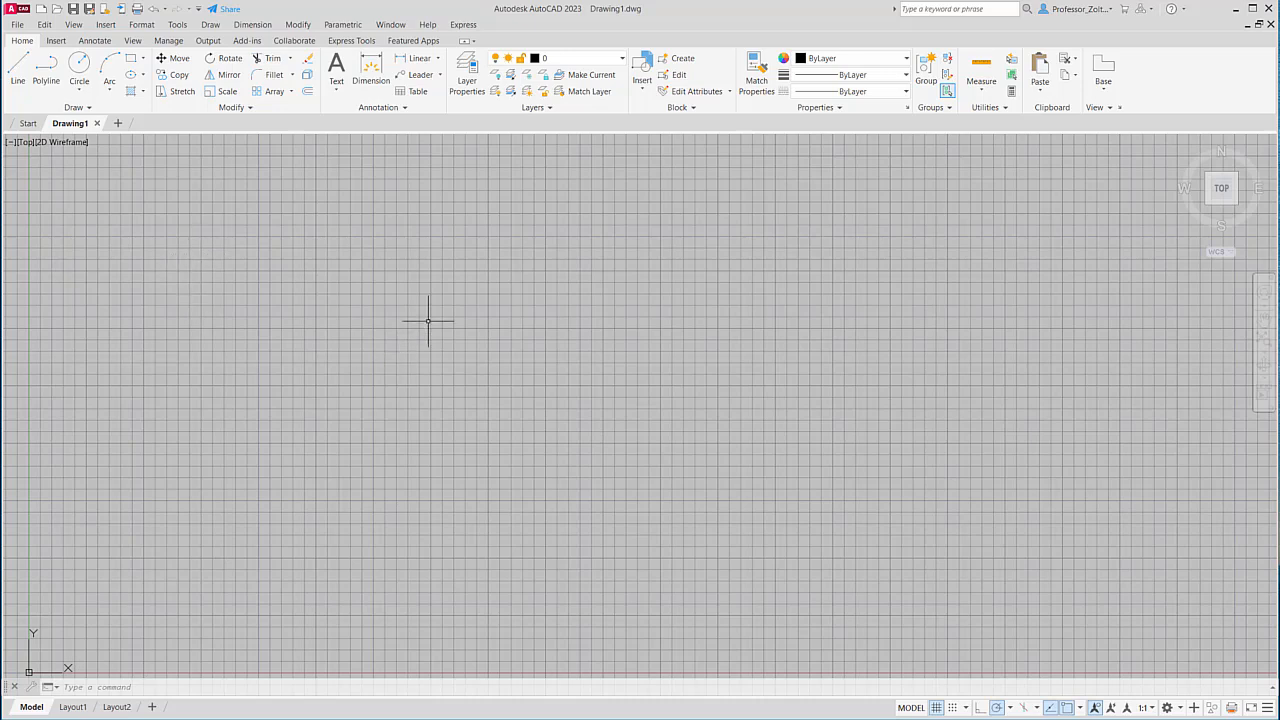
Open the Options dialog from the drawing-area right-click menu and centre it on screen.
right_click(317, 373)
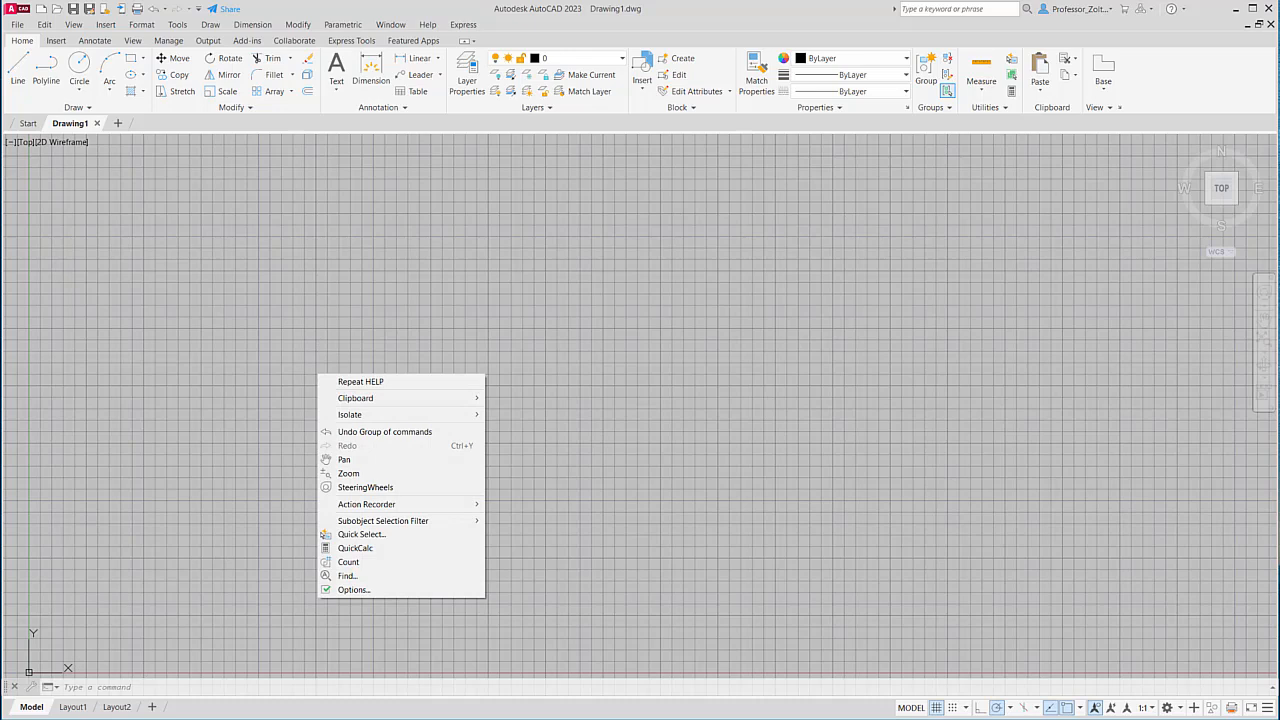
left_click(362, 591)
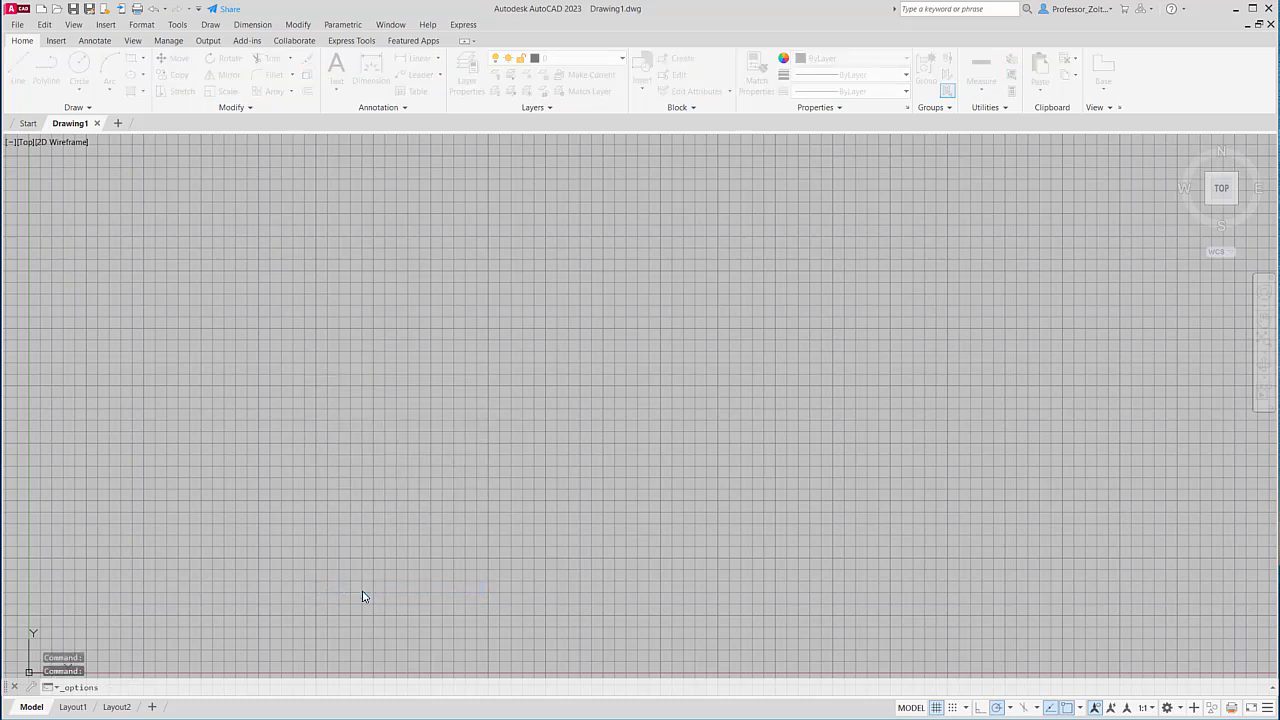
mouse_move(0, 268)
left_mouse_down()
mouse_move(406, 97)
mouse_move(555, 86)
mouse_move(687, 181)
left_mouse_up()
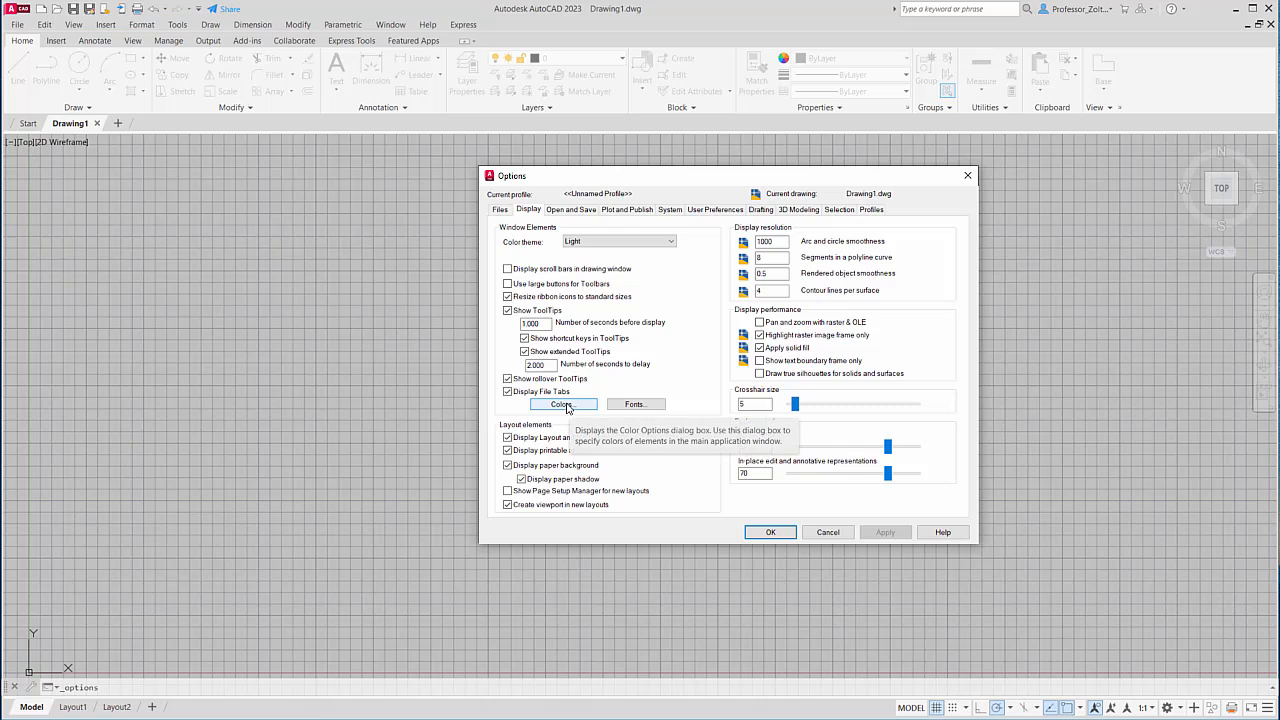
Set the 2D model space uniform background to Color 9, apply it, and close Options.
left_click(563, 404)
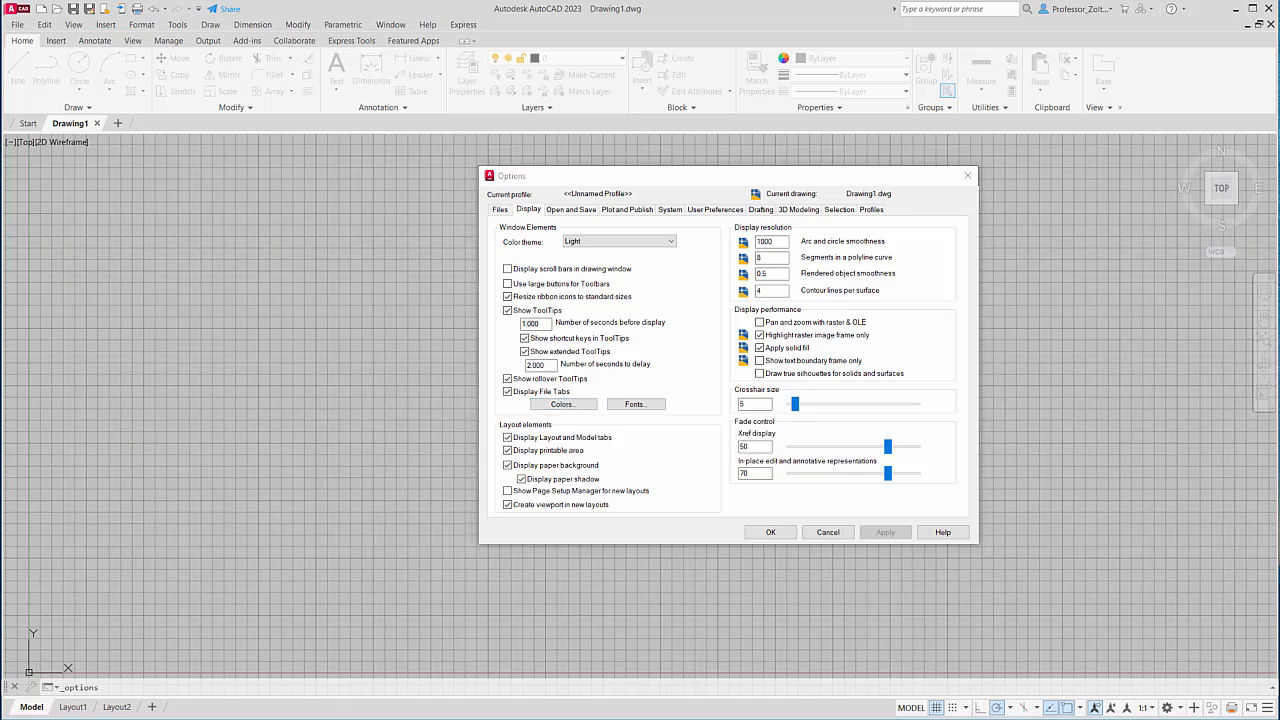
left_click_drag(473, 337, 803, 201)
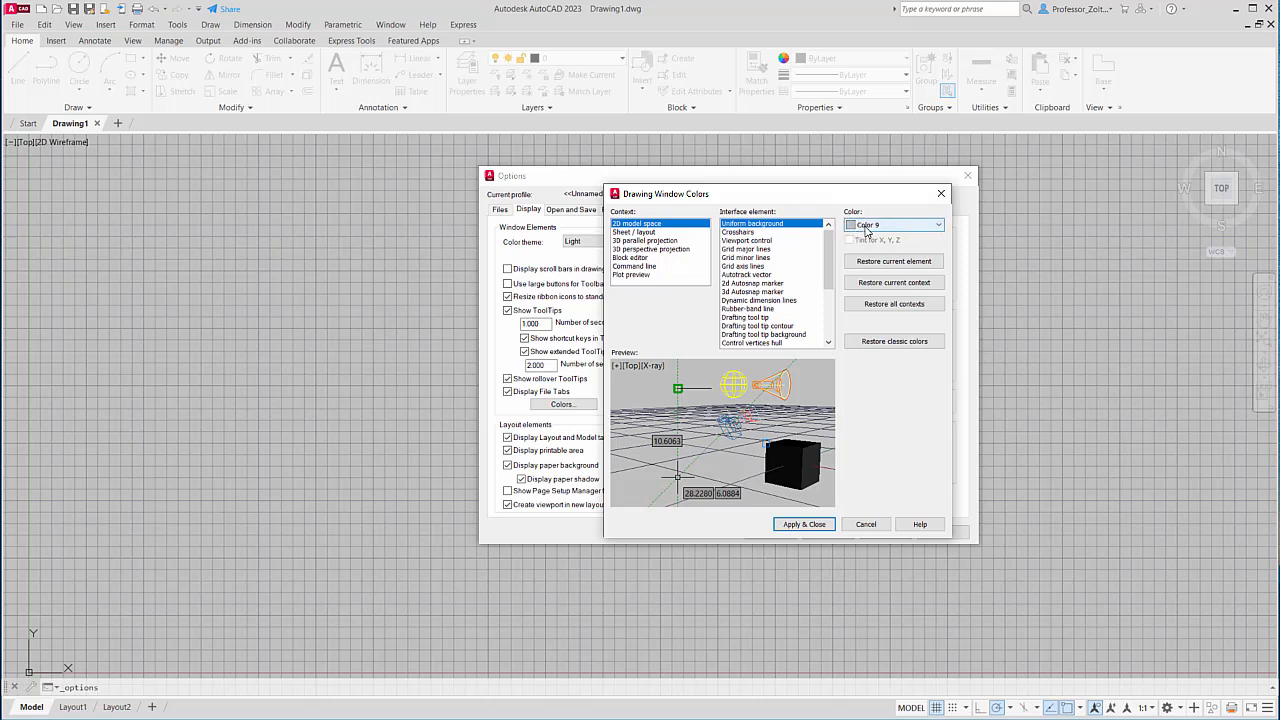
left_click(938, 226)
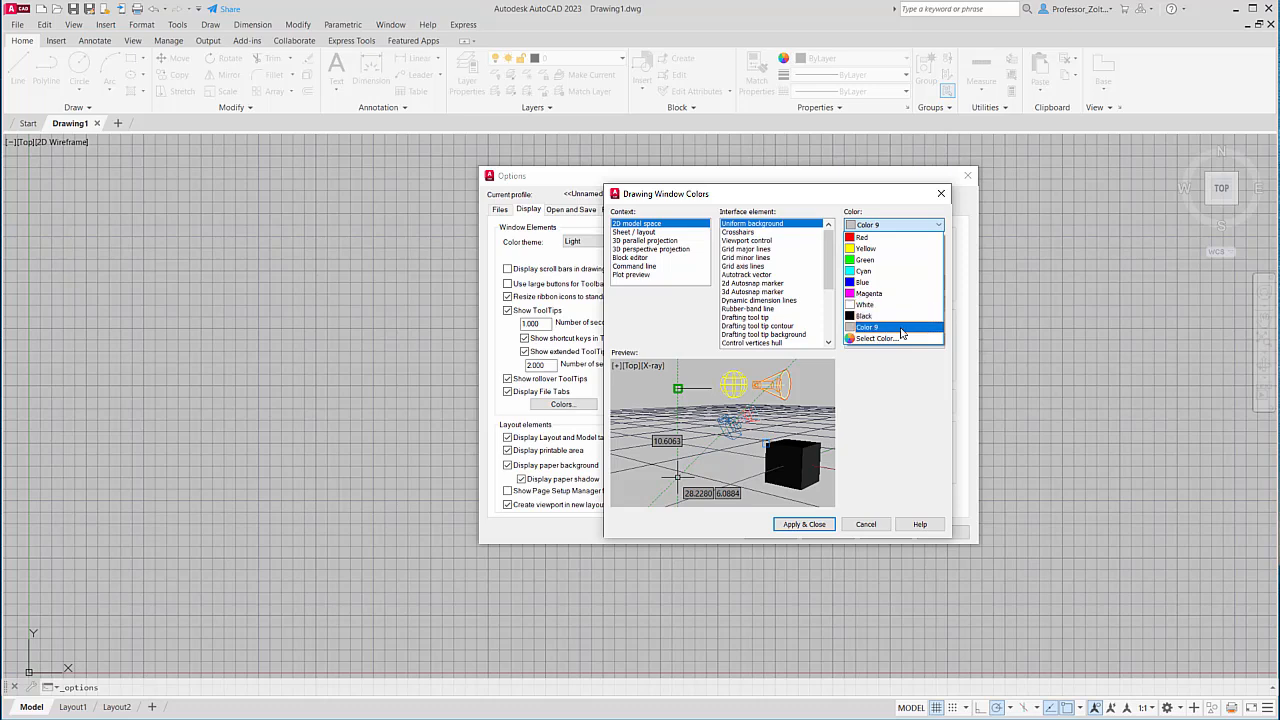
left_click(805, 525)
left_click(805, 525)
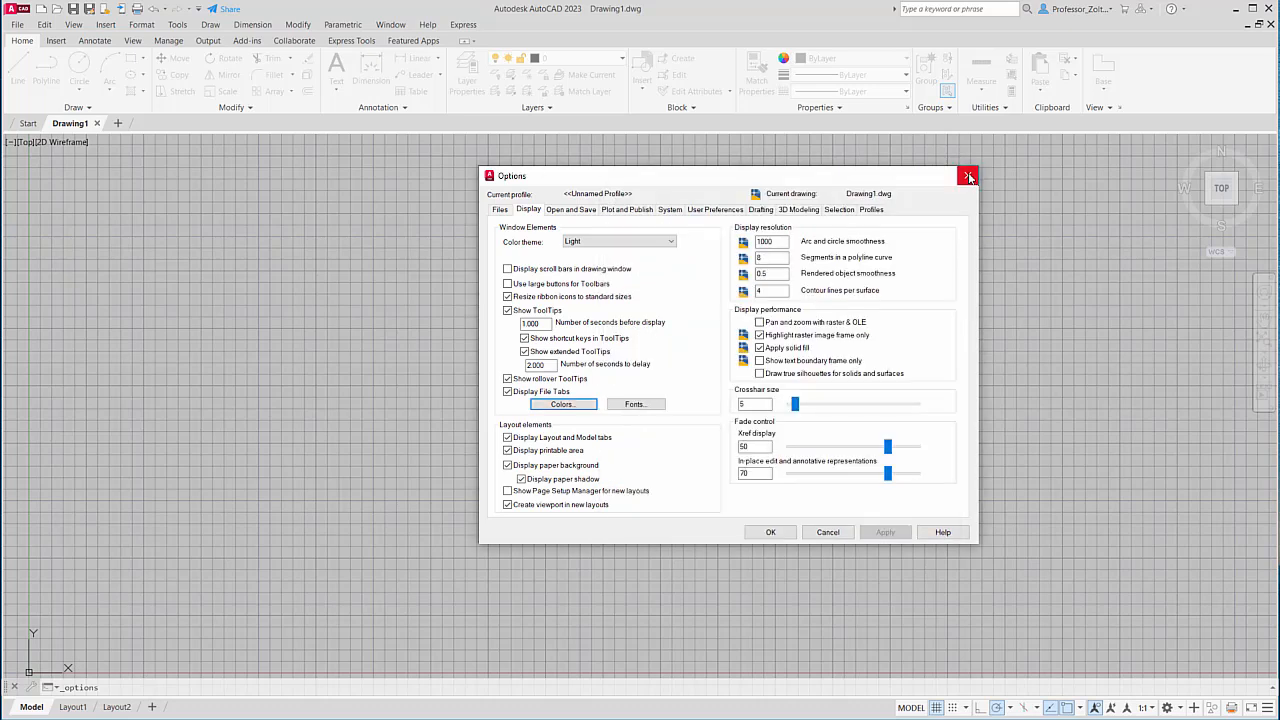
left_click(771, 532)
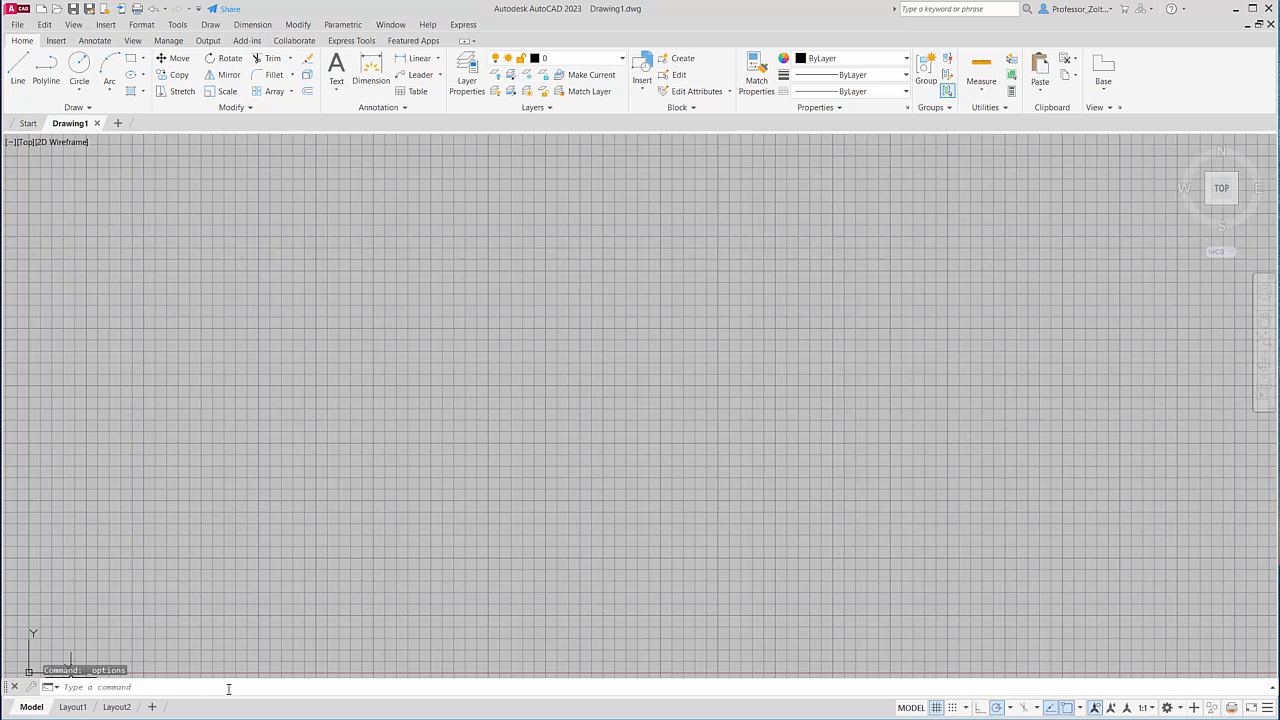
Expand the command history and start the LINE command from the Draw panel.
mouse_move(223, 677)
left_mouse_down()
mouse_move(229, 597)
mouse_move(229, 670)
left_mouse_up()
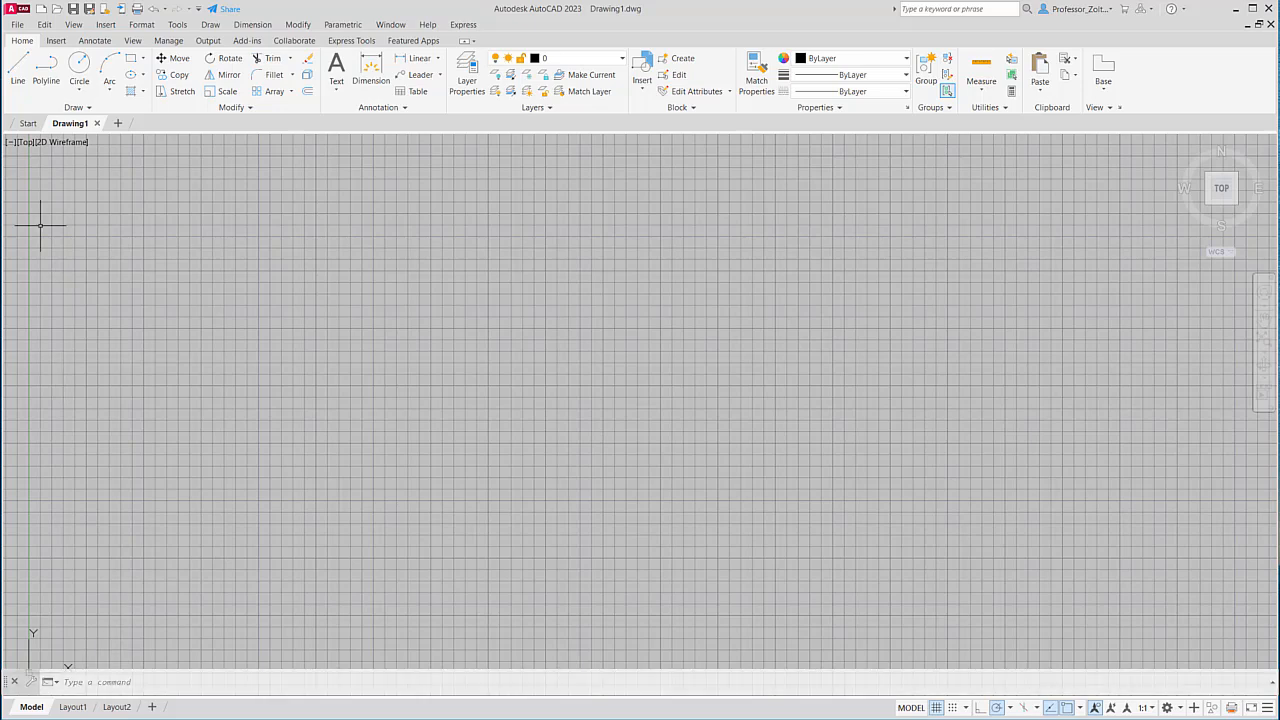
left_click(17, 65)
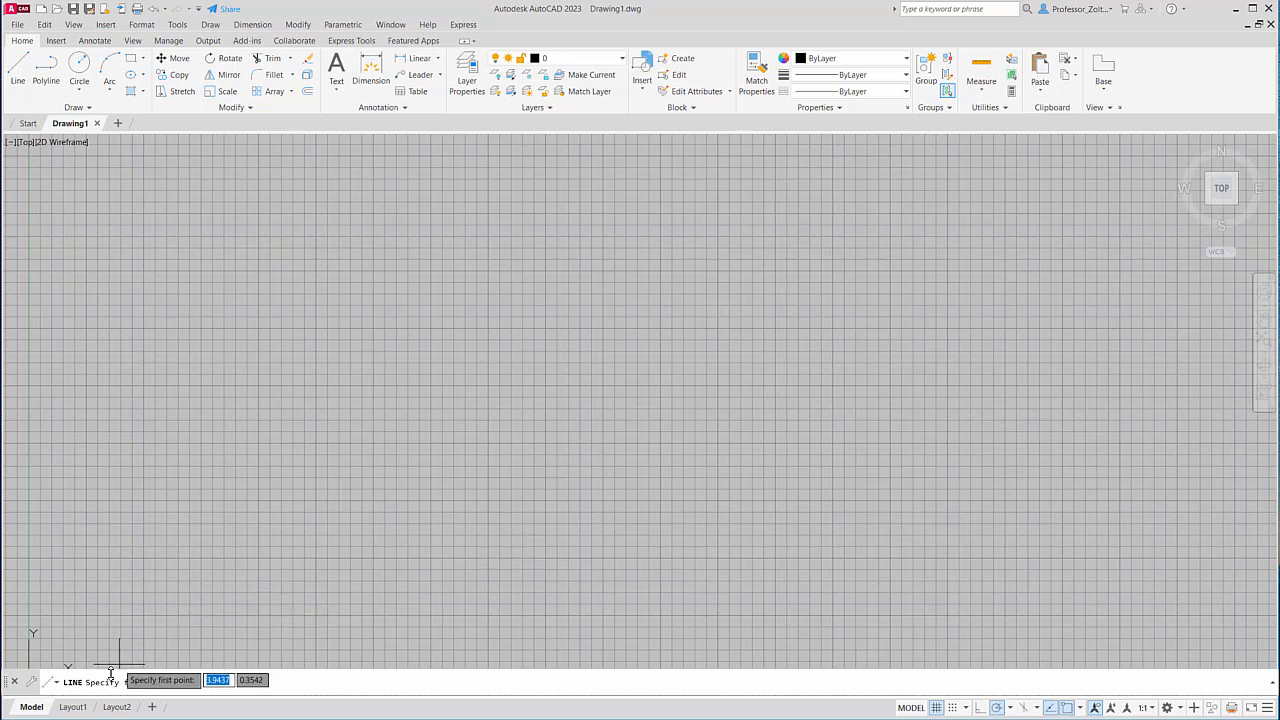
mouse_move(69, 710)
mouse_move(117, 710)
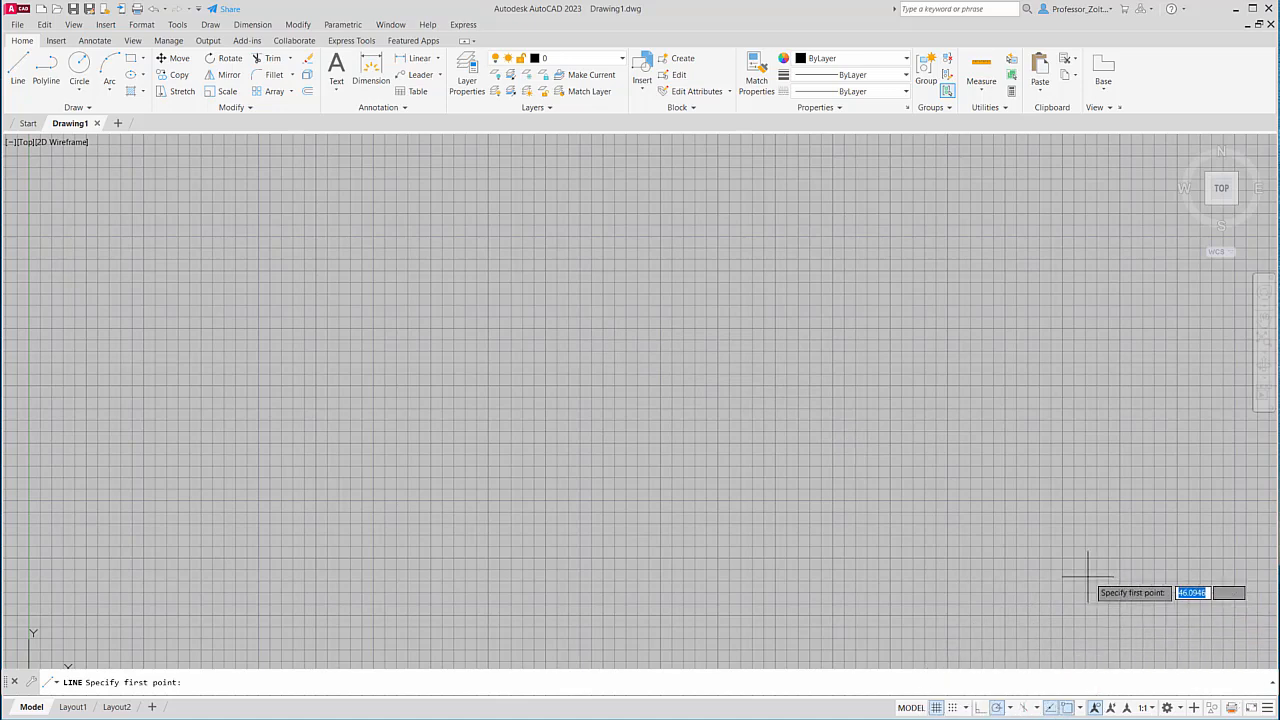
left_click(938, 708)
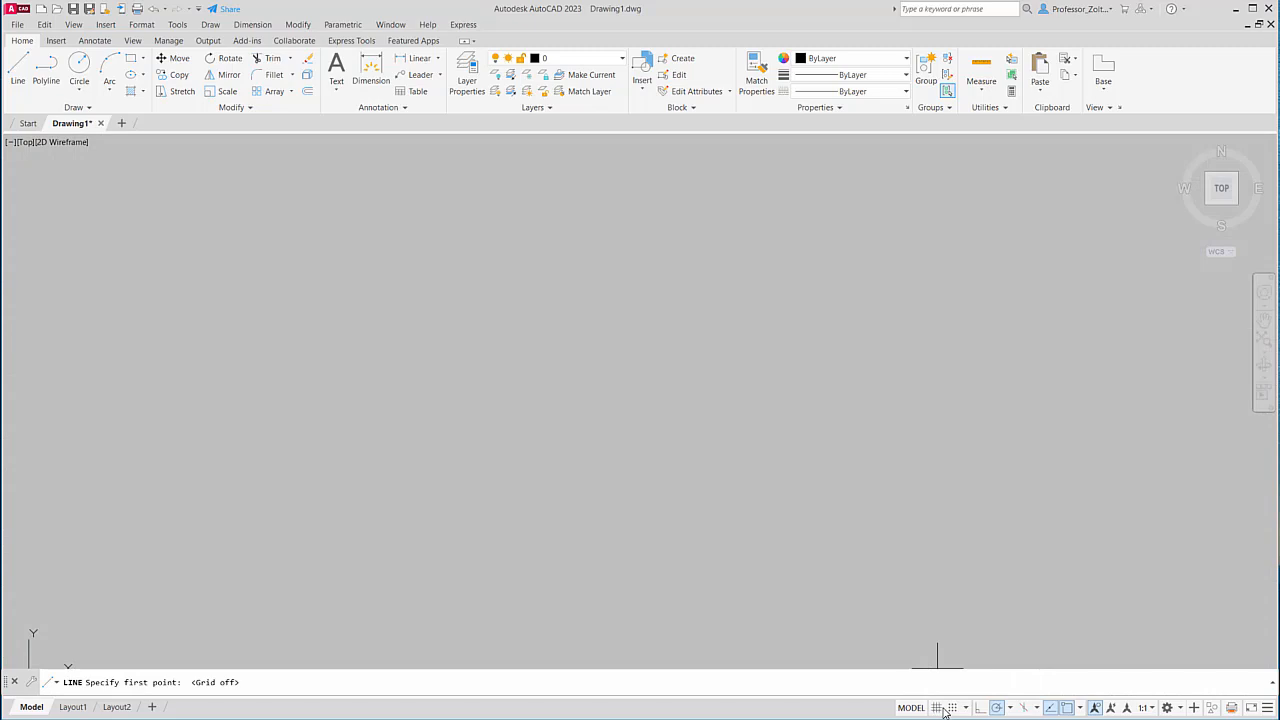
left_click(953, 708)
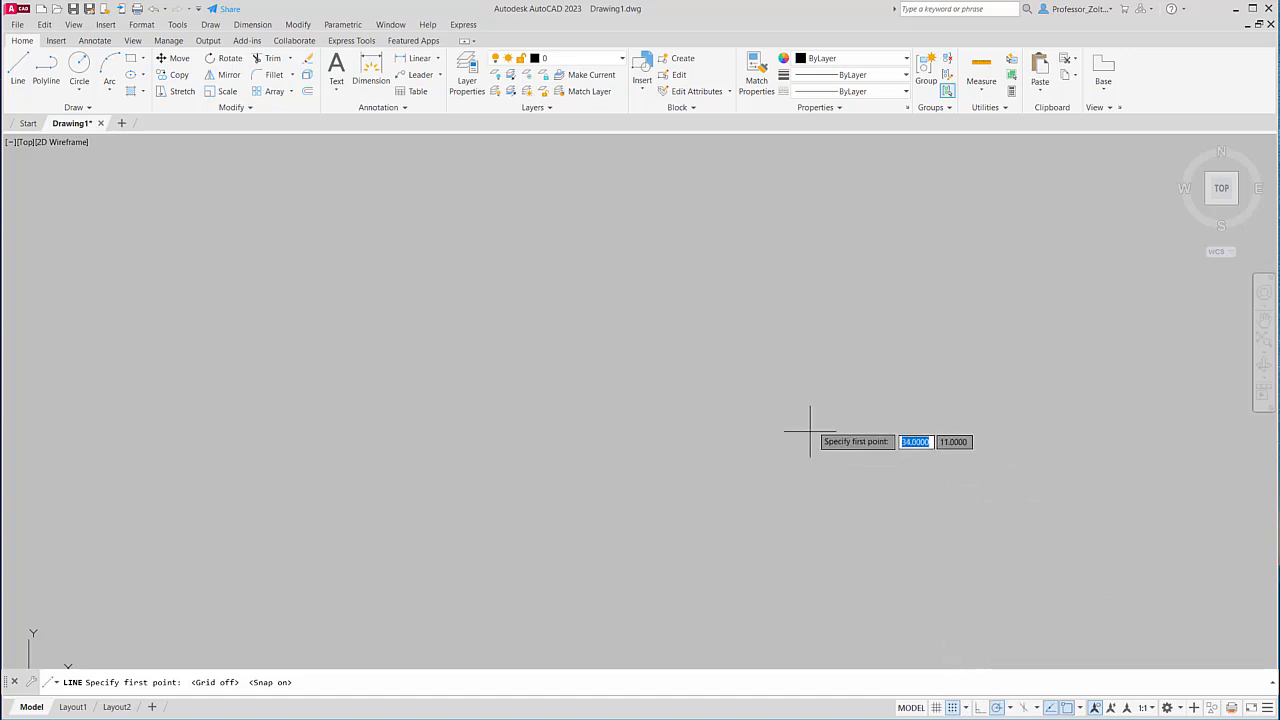
left_click(967, 708)
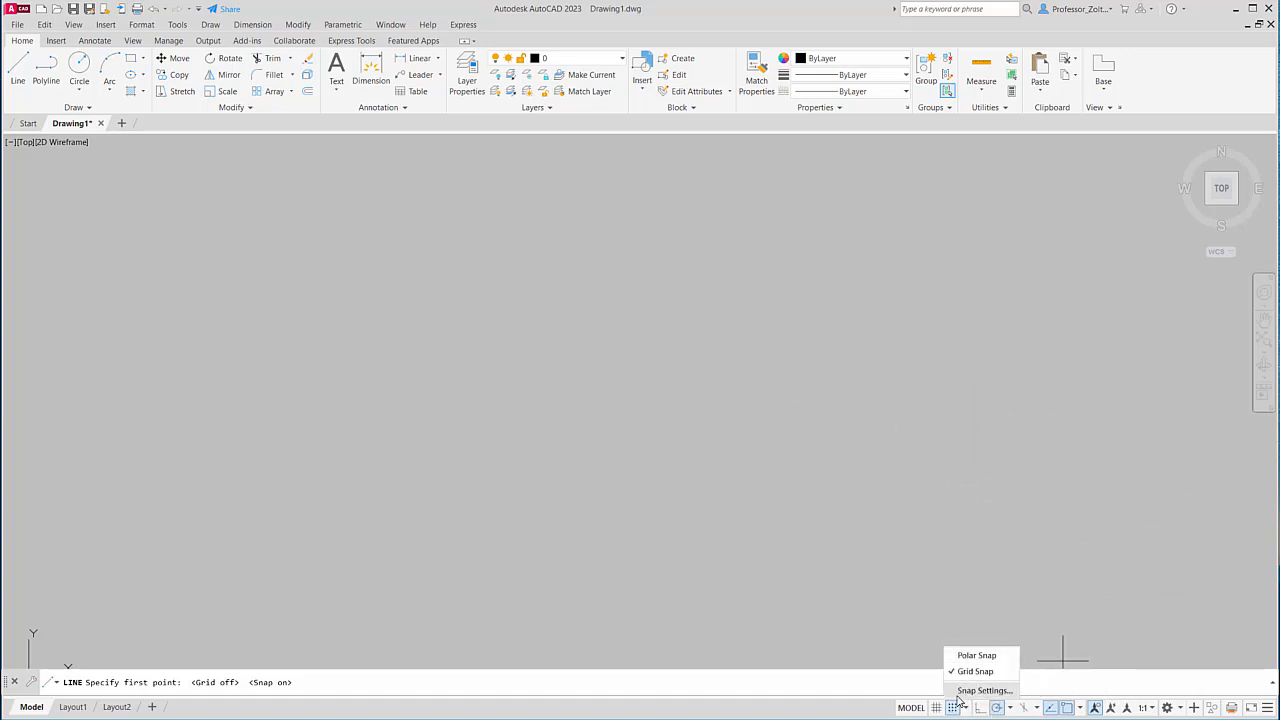
left_click(938, 709)
left_click(951, 708)
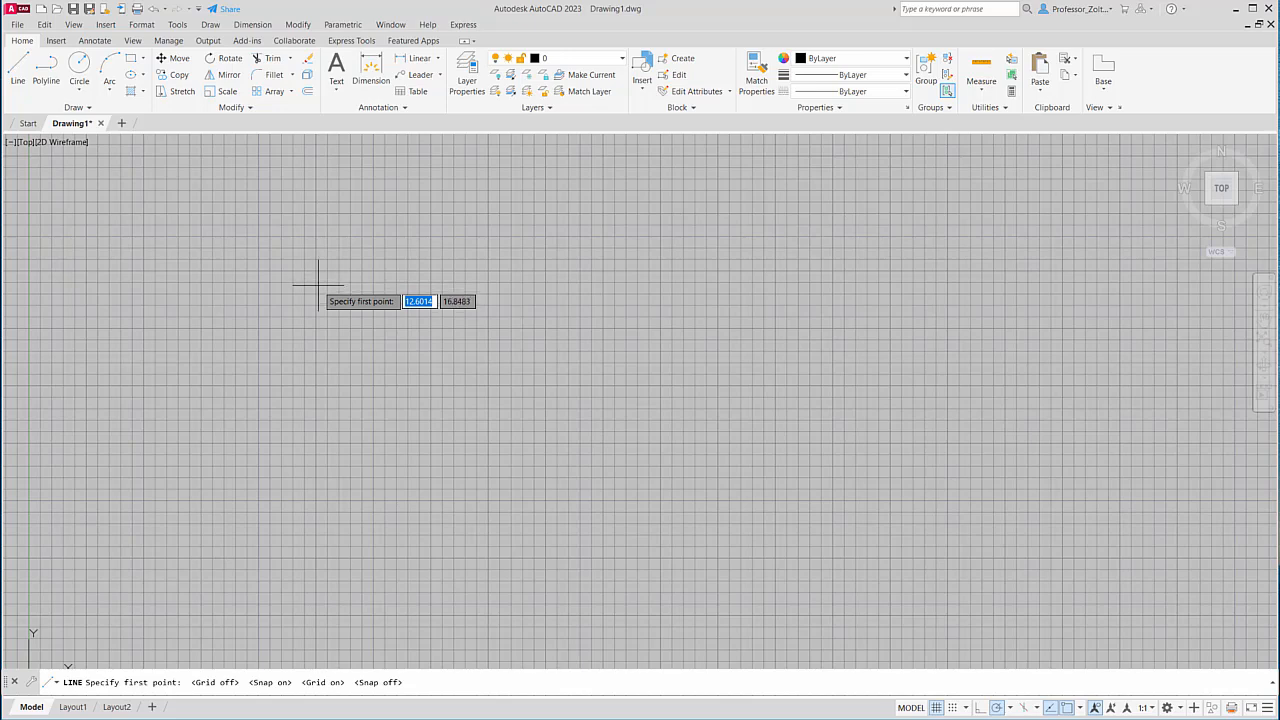
left_click(18, 68)
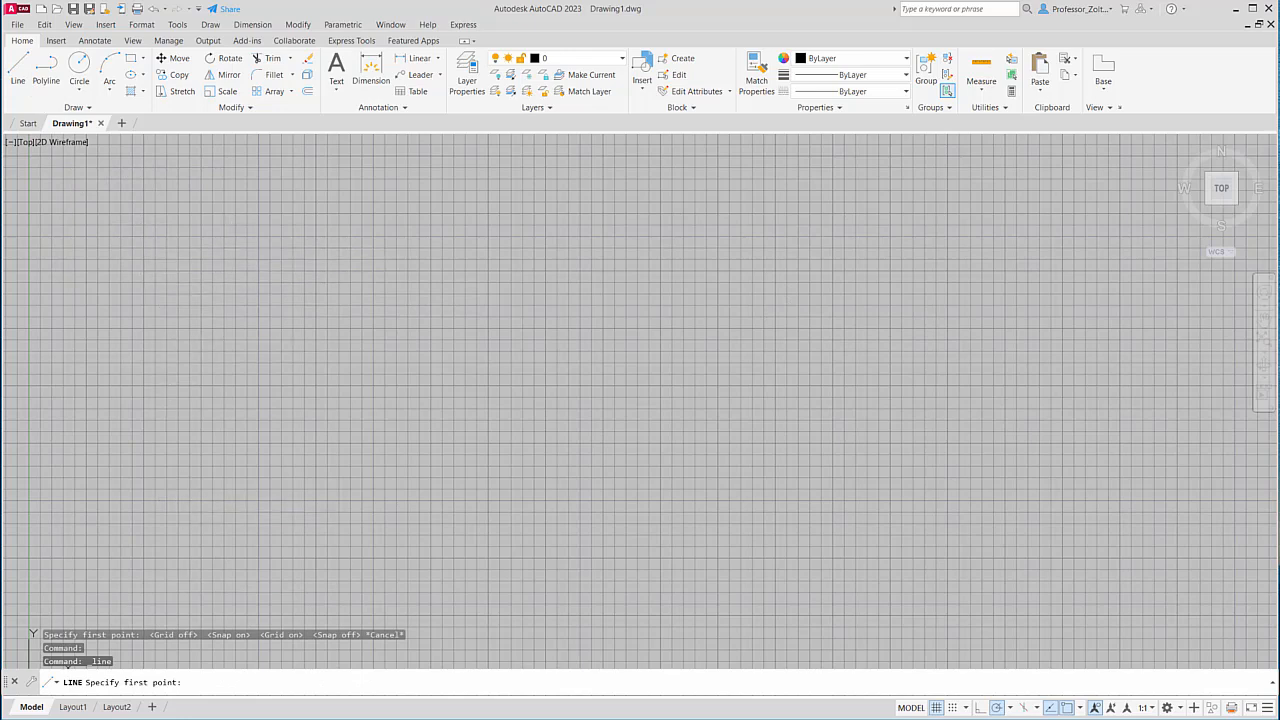
Draw four connected lines — top, sloping right, bottom and vertical left — as an open outline.
left_click(229, 243)
left_click(713, 231)
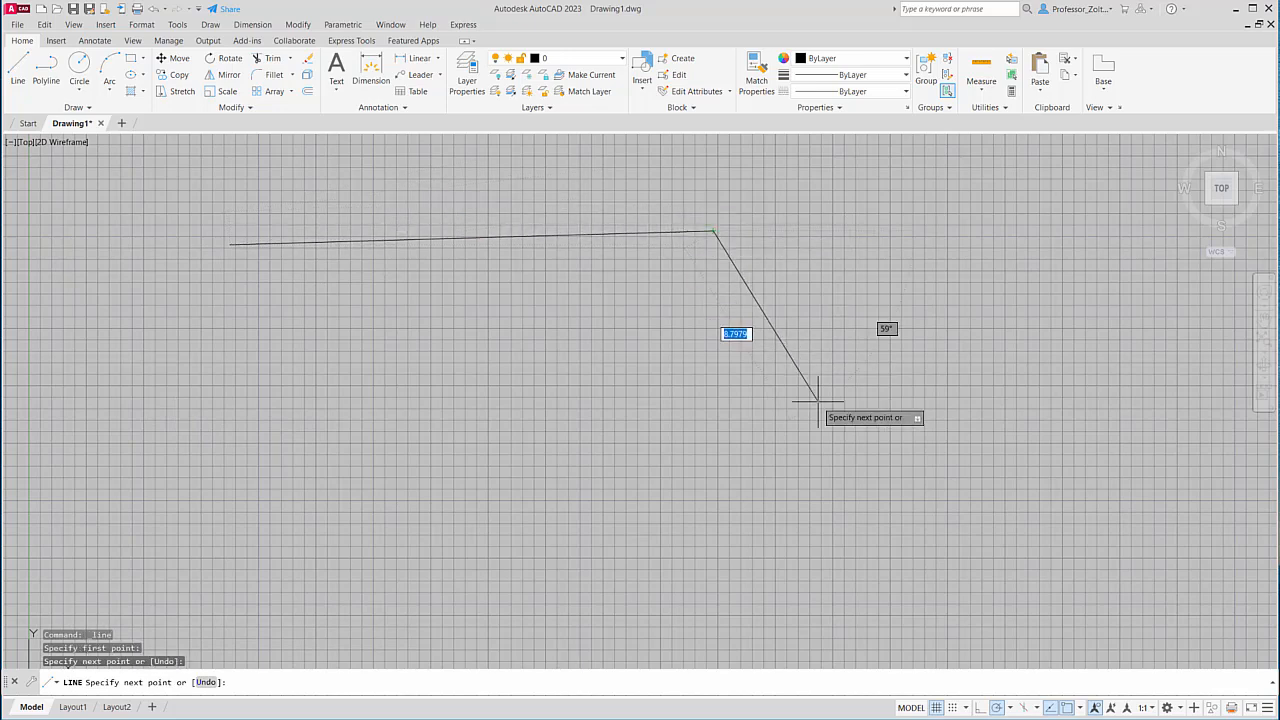
left_click(800, 484)
left_click(490, 492)
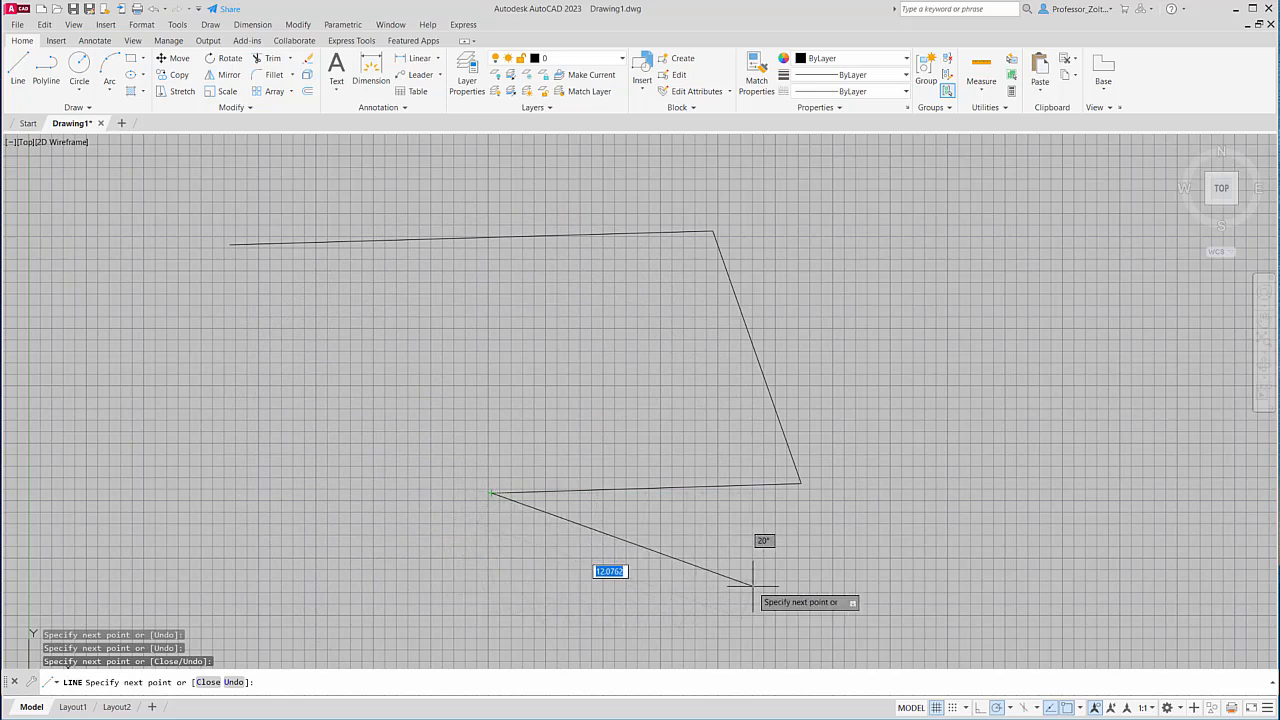
left_click(491, 290)
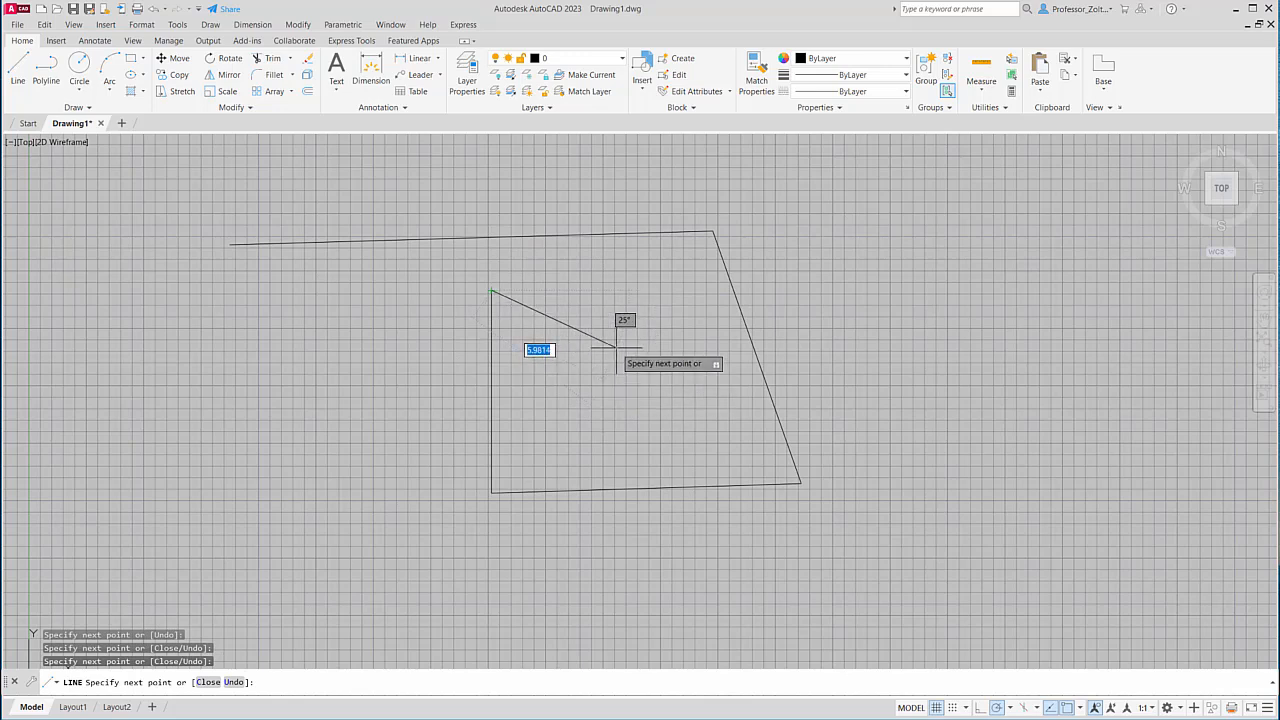
key("Return")
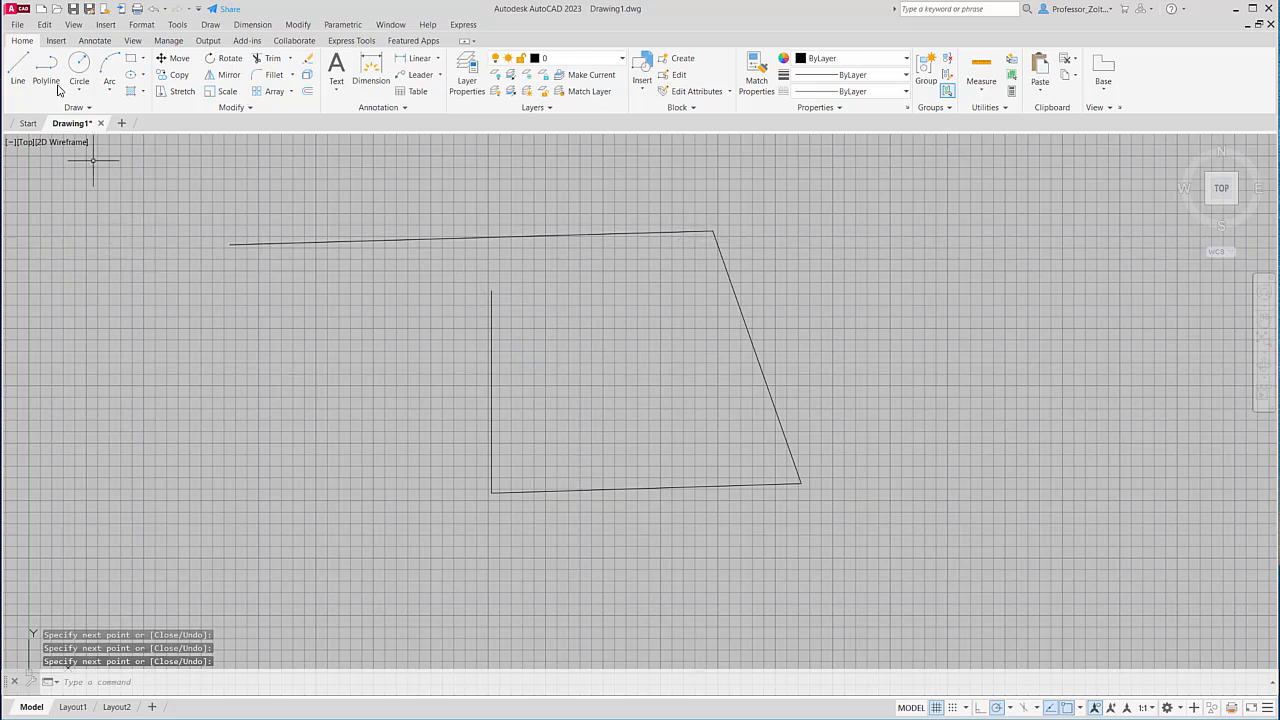
Draw a diagonal line from the top line's left endpoint toward the drawing's middle.
left_click(18, 68)
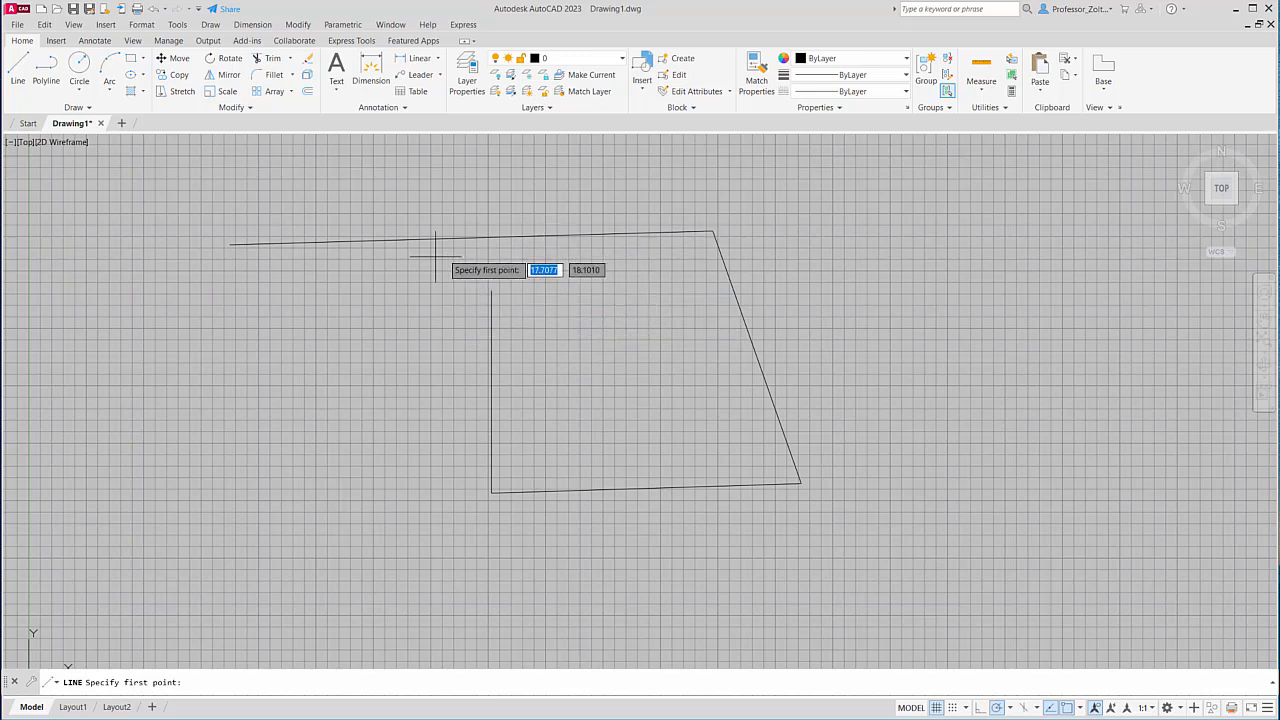
left_click(303, 245)
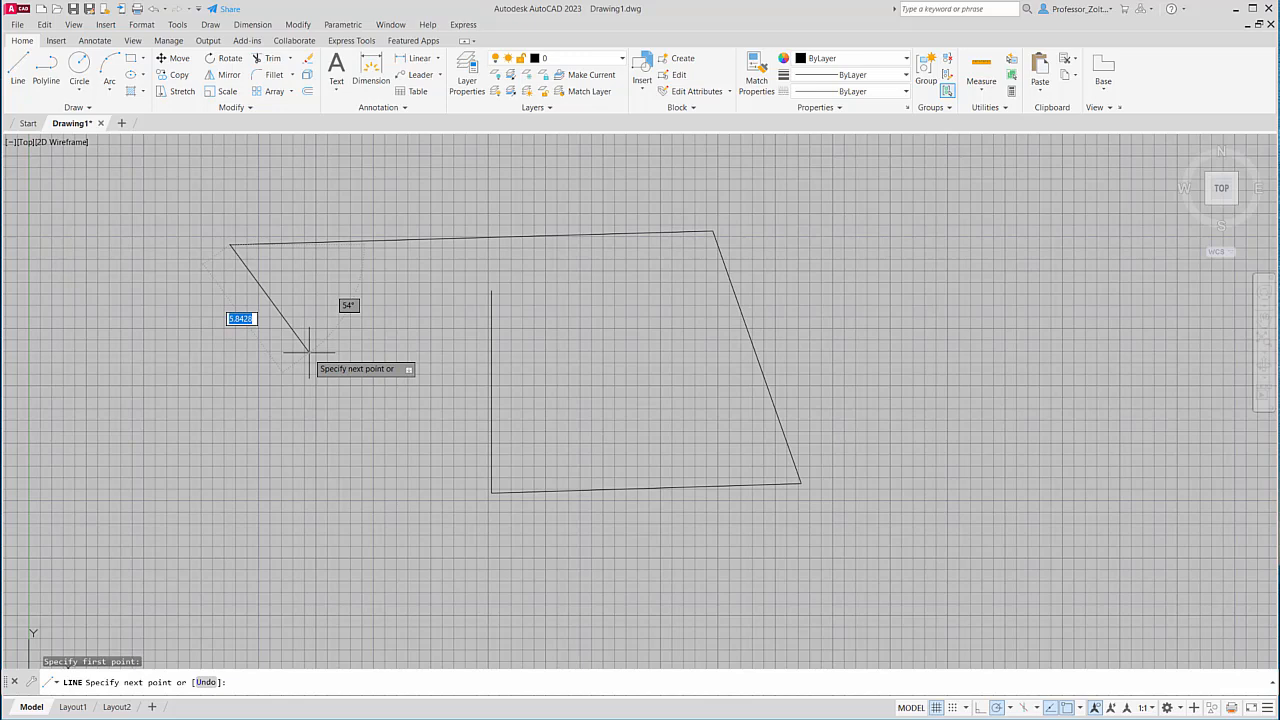
left_click(418, 364)
key("Return")
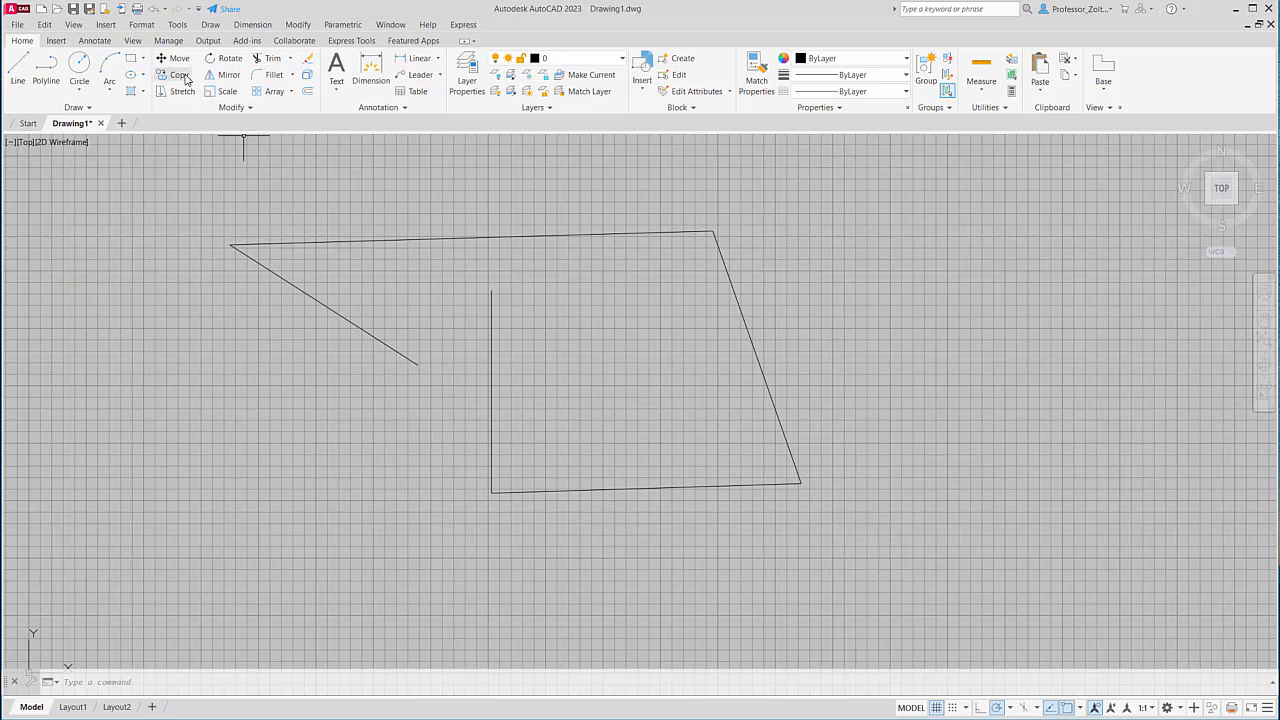
left_click(155, 10)
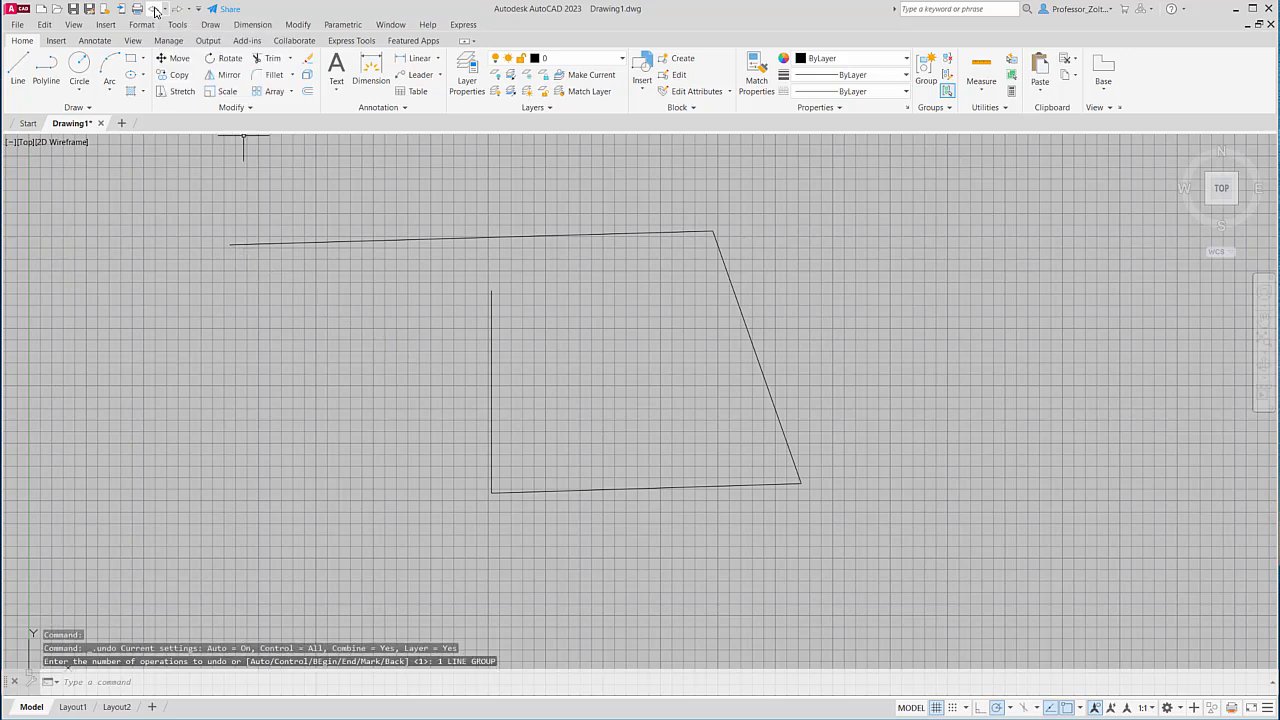
left_click(155, 10)
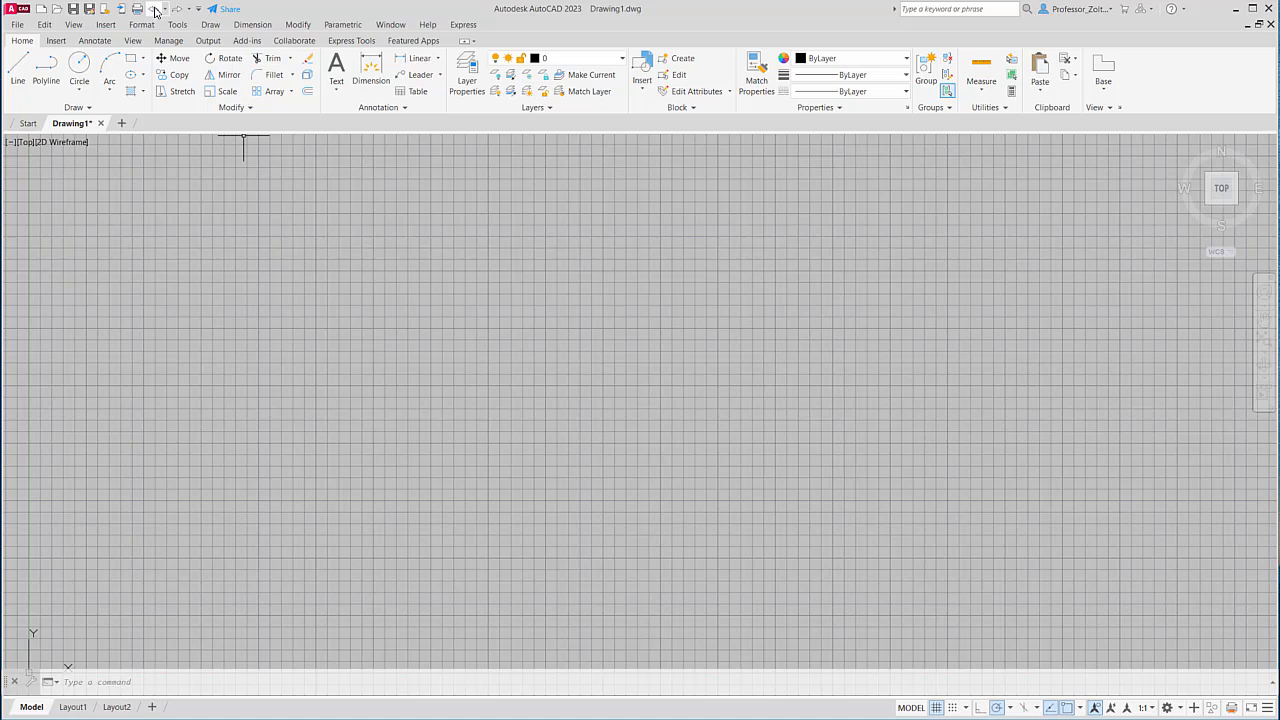
left_click(155, 10)
left_click(178, 9)
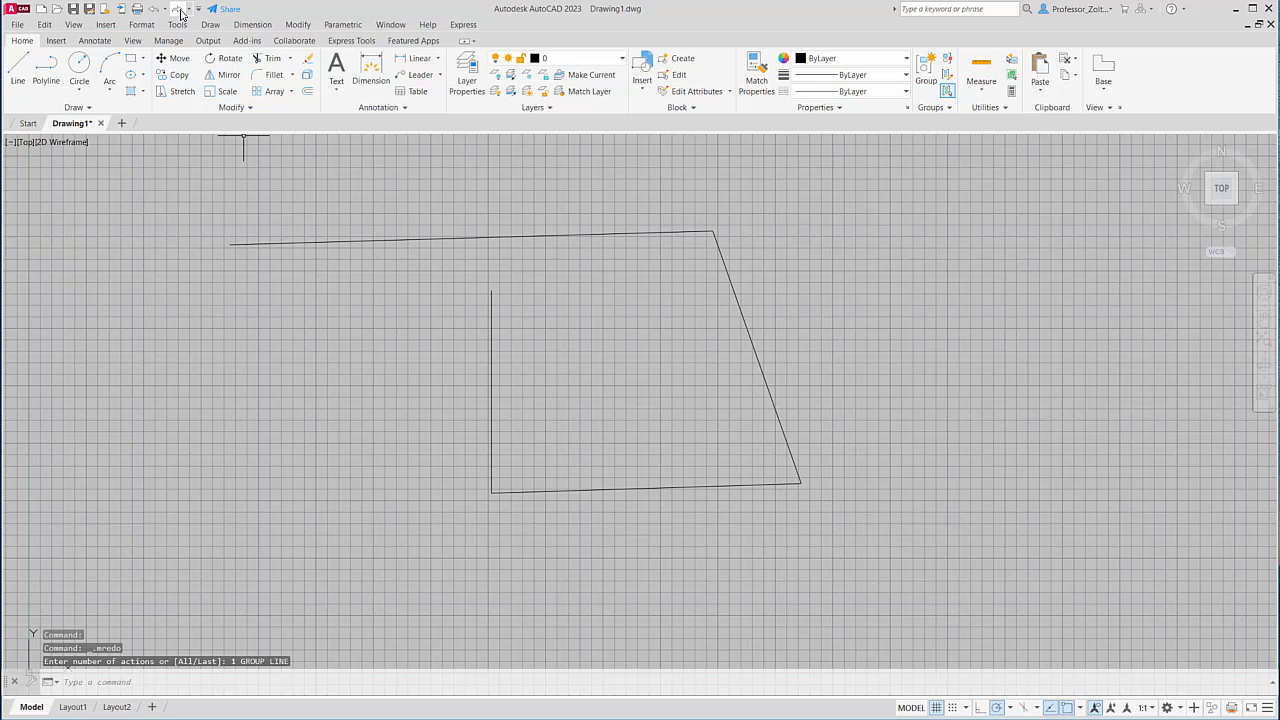
left_click(179, 10)
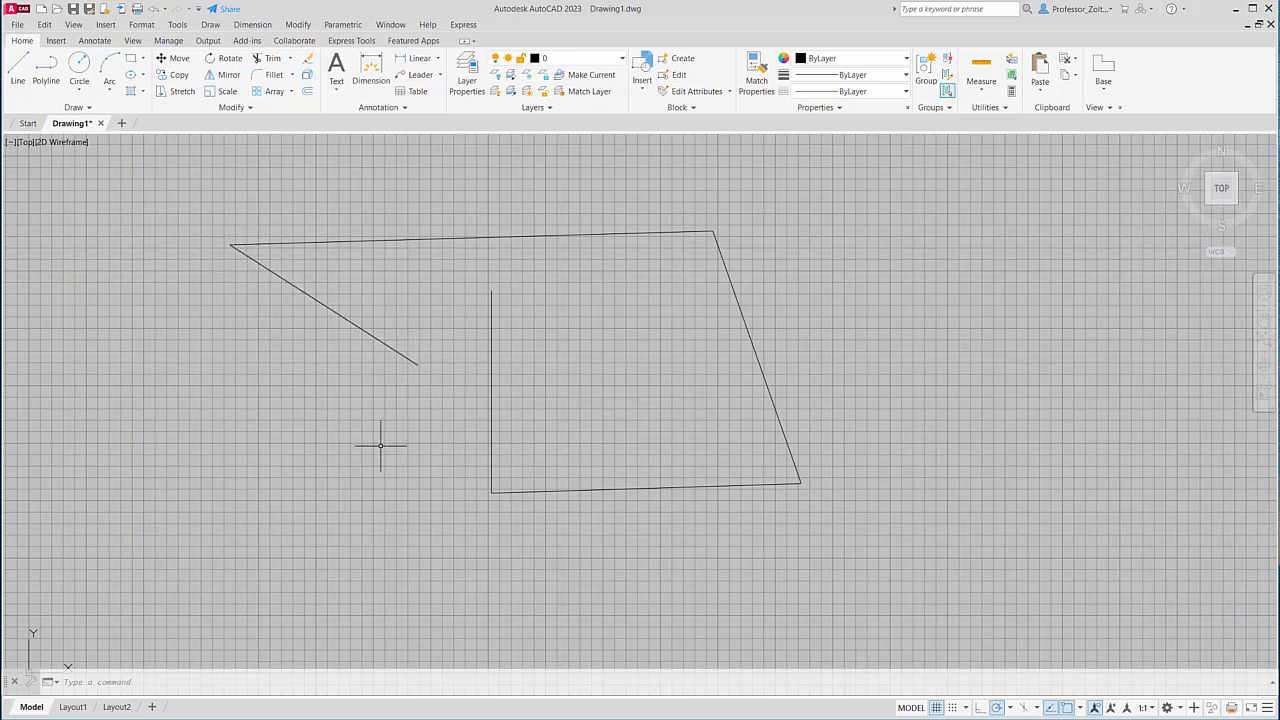
left_click_drag(489, 668, 498, 267)
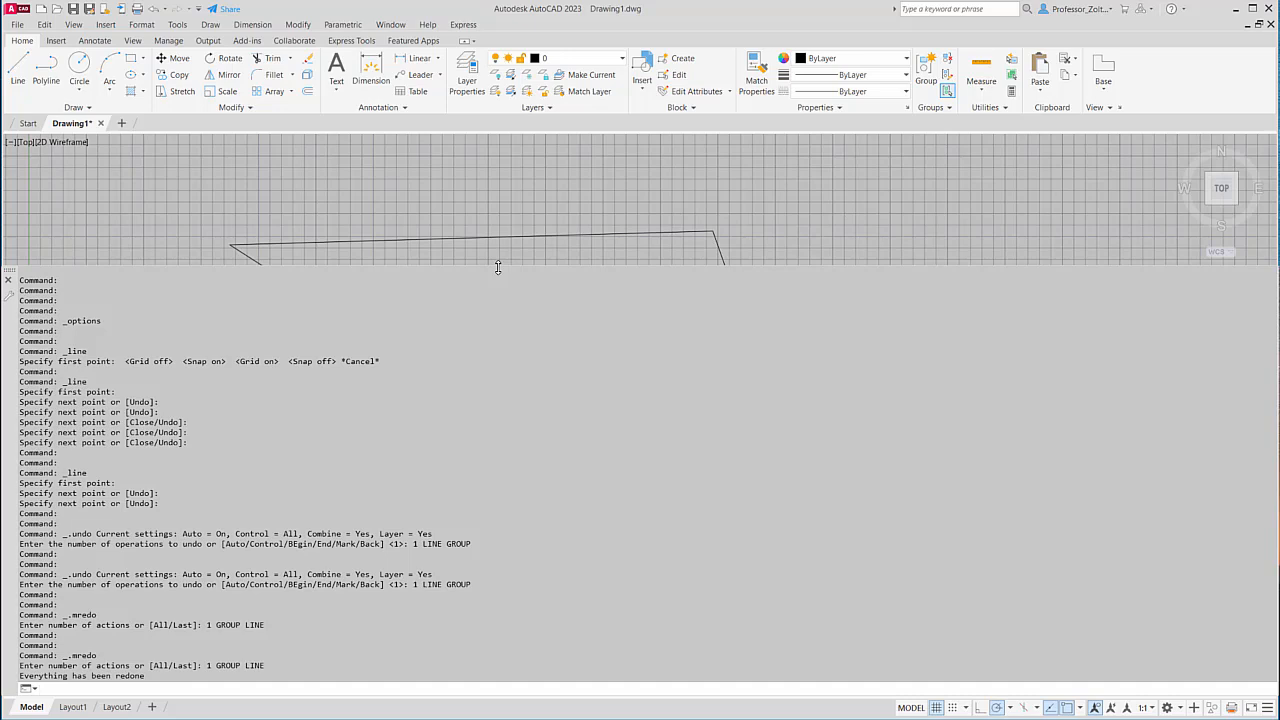
left_click_drag(497, 268, 486, 670)
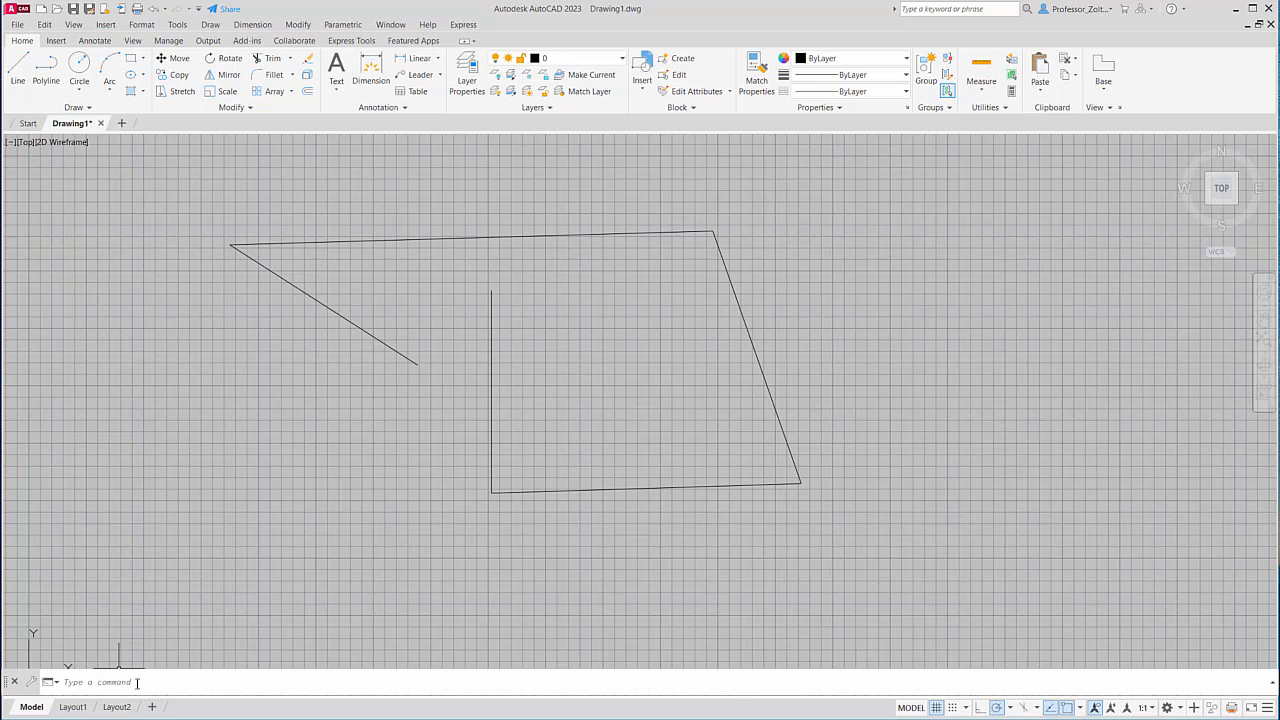
left_click(308, 62)
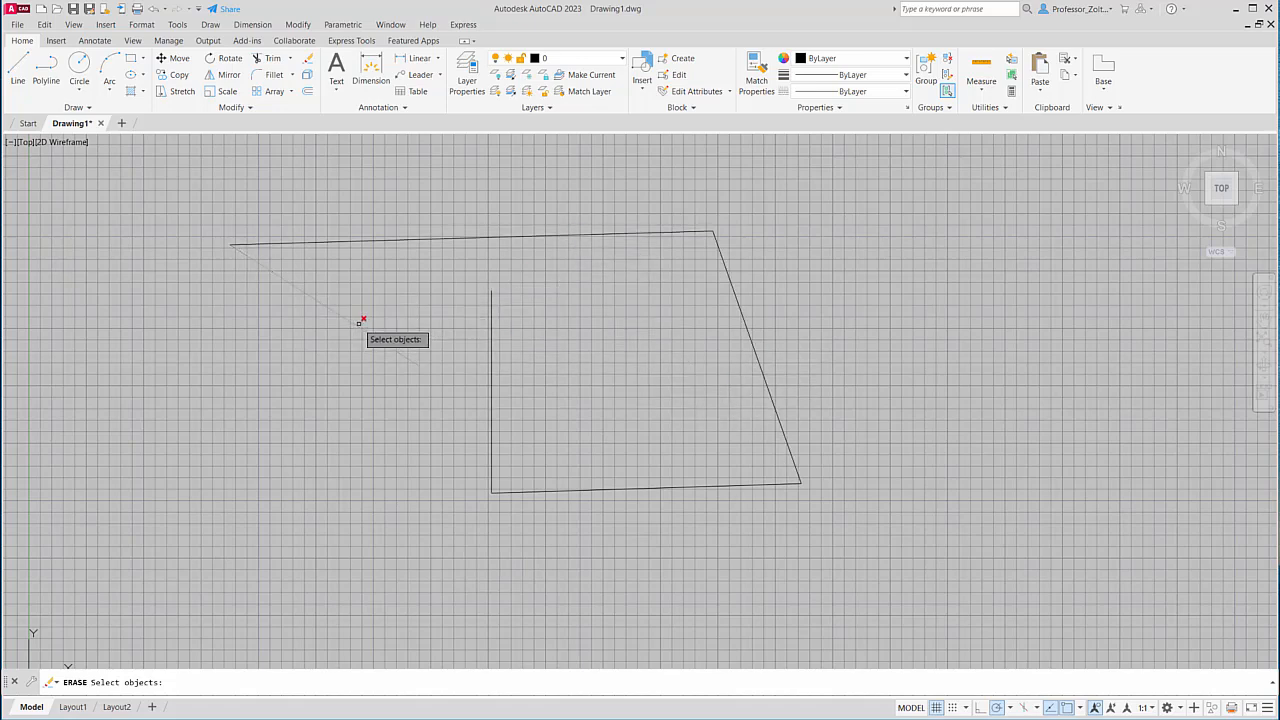
left_click(657, 487)
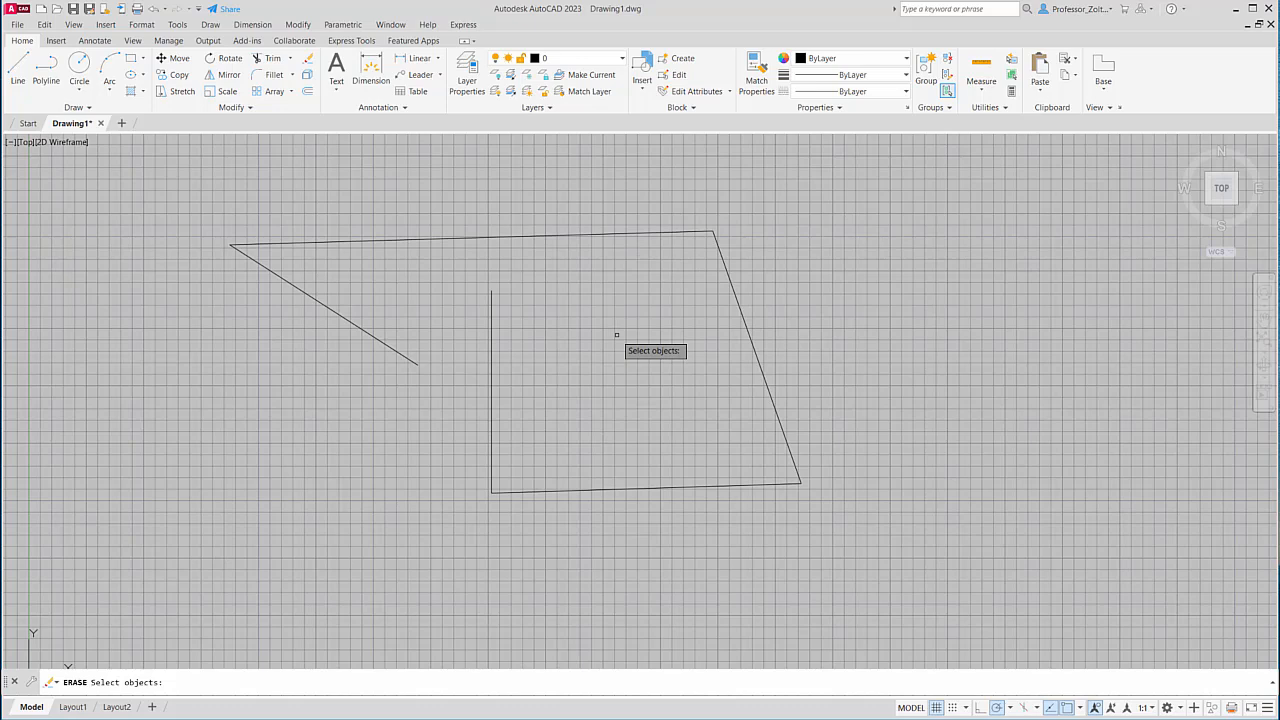
left_click(609, 232)
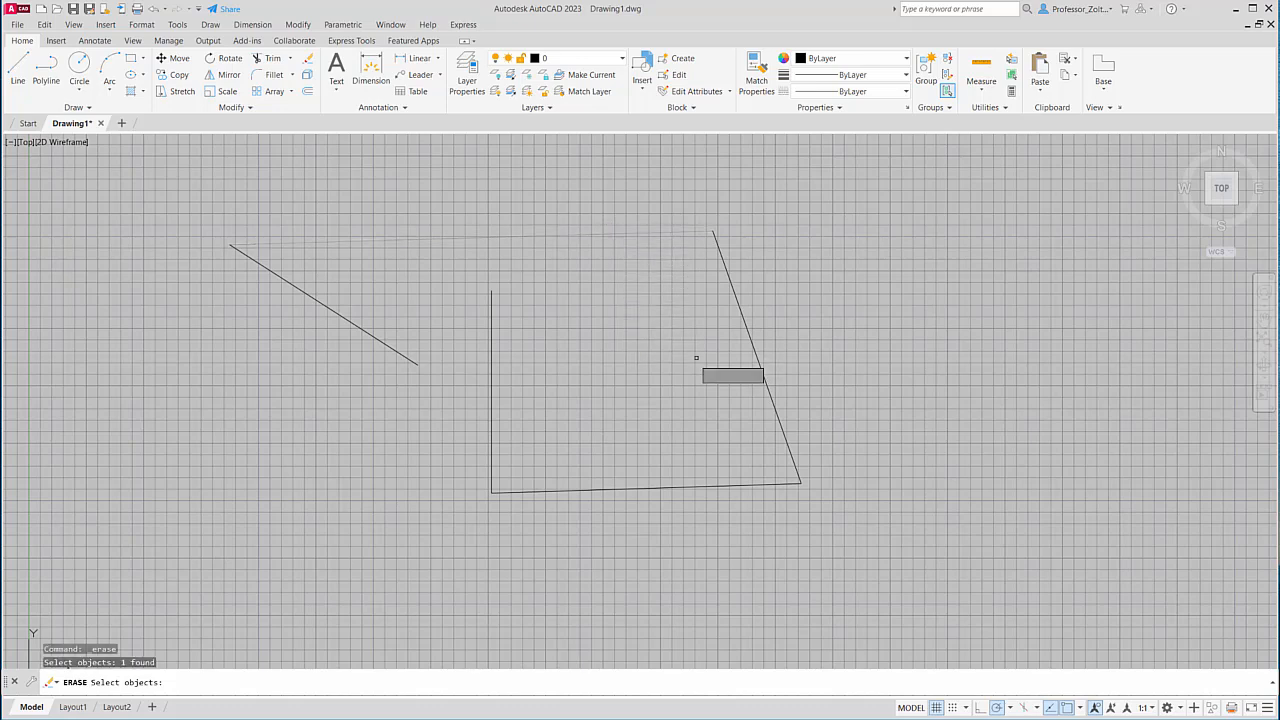
left_click(492, 355)
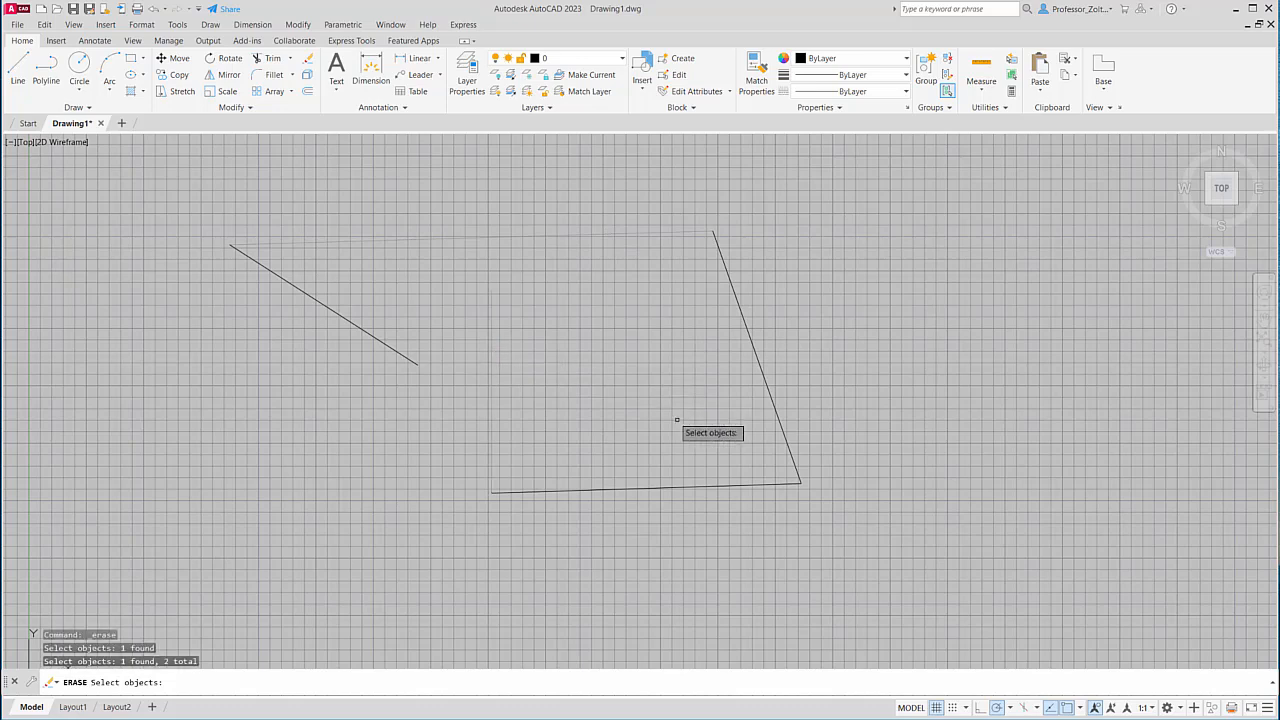
left_click(662, 485)
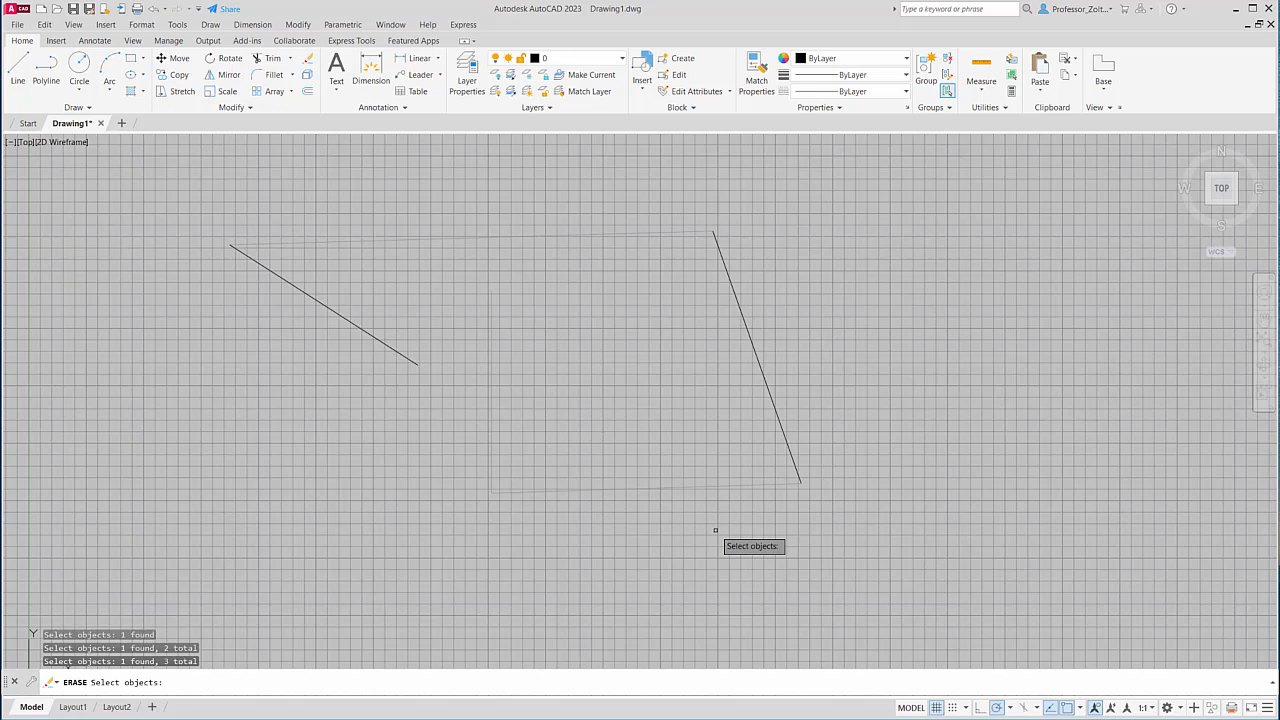
key("Escape")
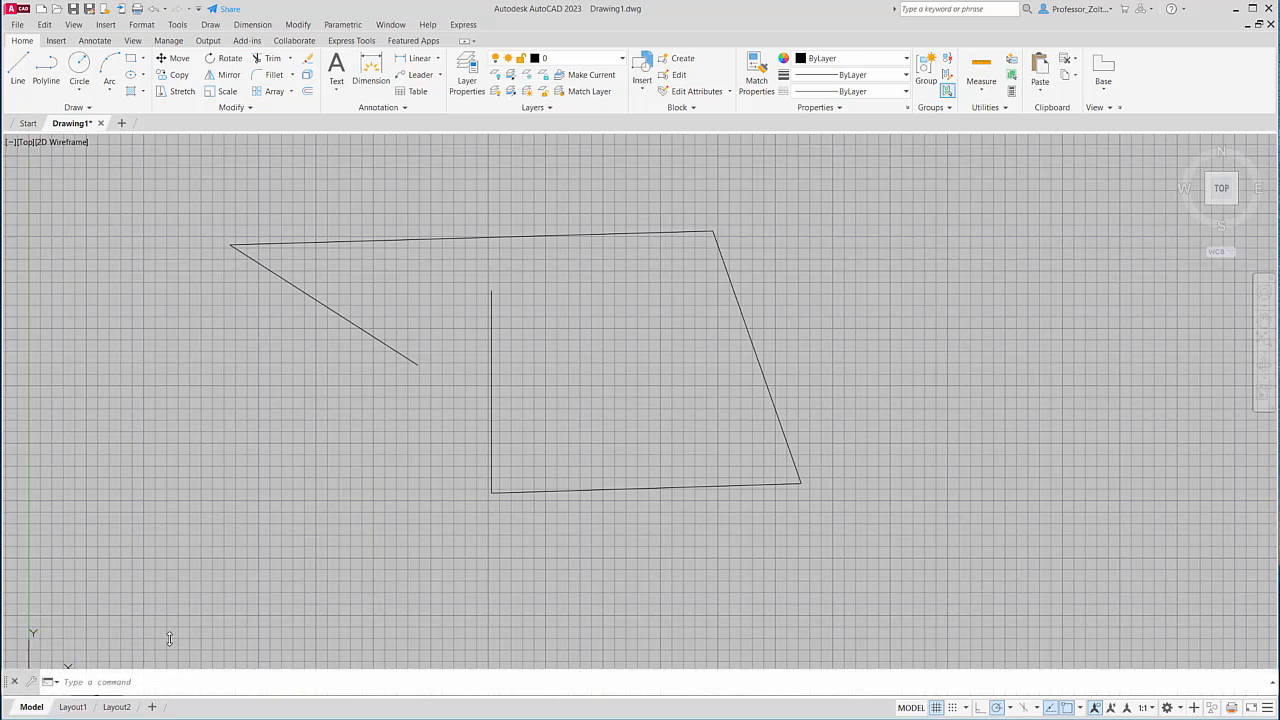
Erase the vertical left line and the diagonal line using a left-to-right selection window.
left_click(307, 58)
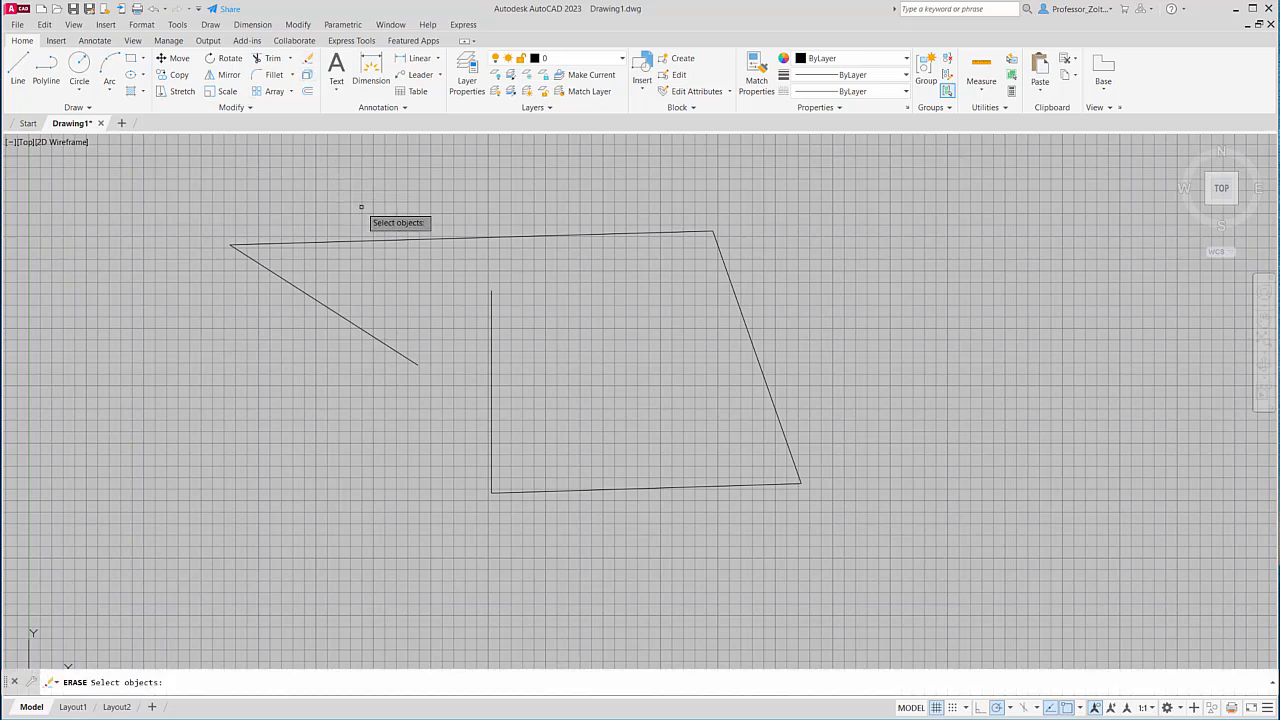
left_click(199, 174)
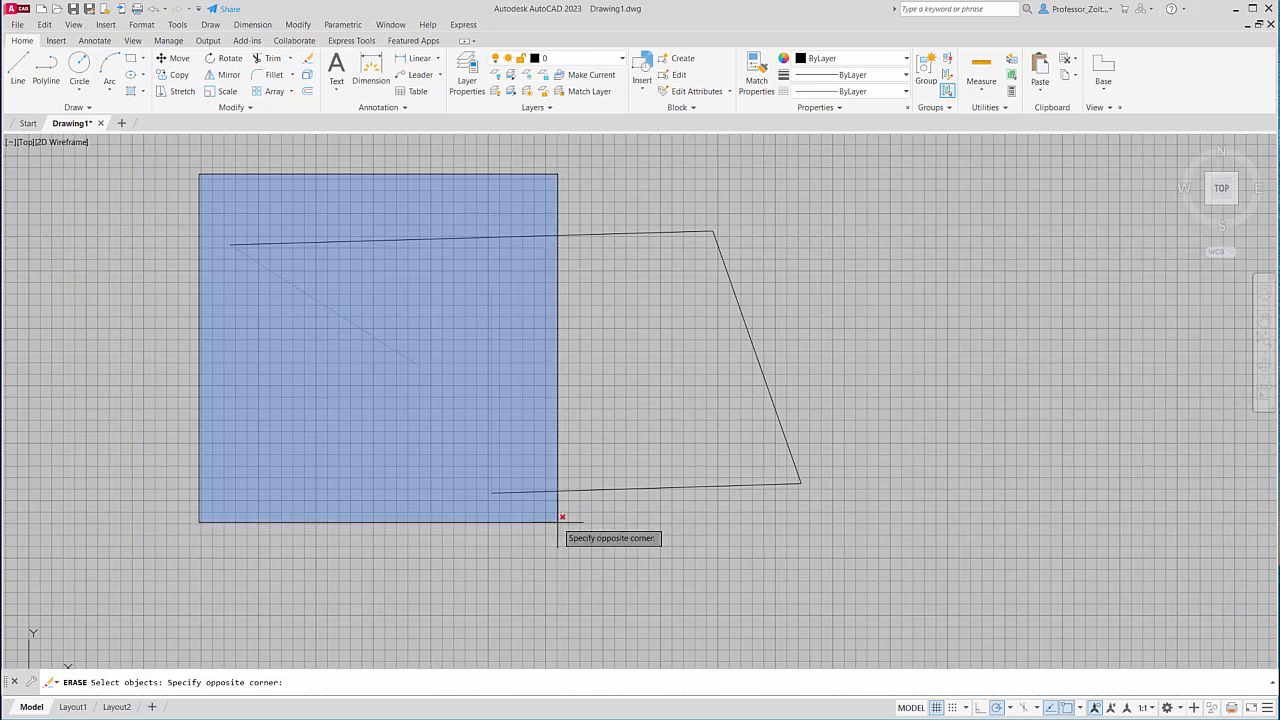
left_click(558, 521)
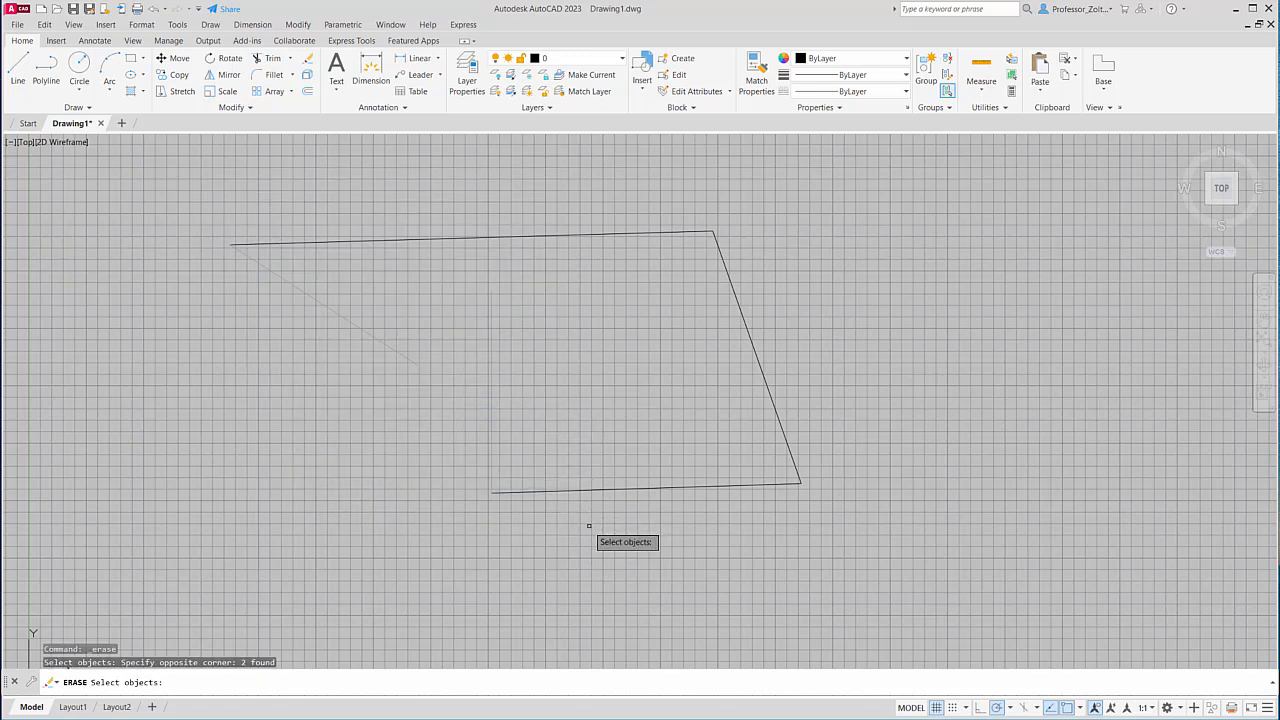
key("Return")
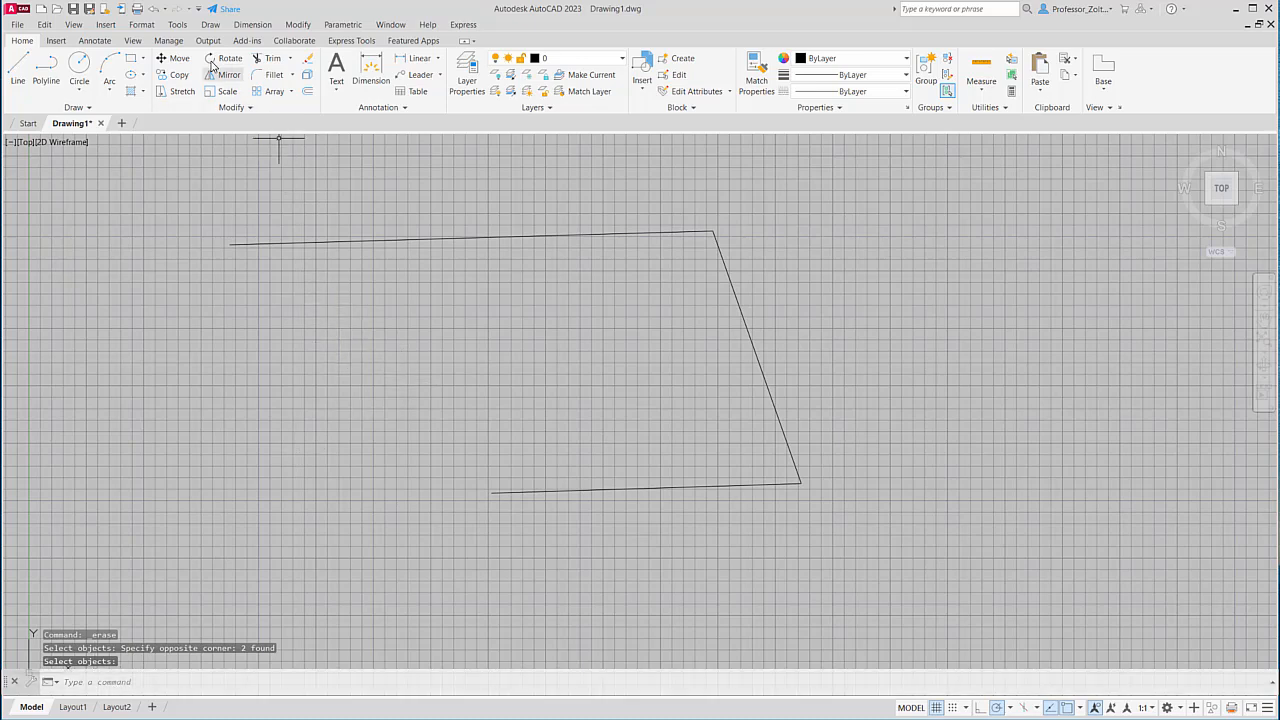
Undo the erasure, trial-erase the right and bottom lines with a crossing window, then undo again.
left_click(154, 10)
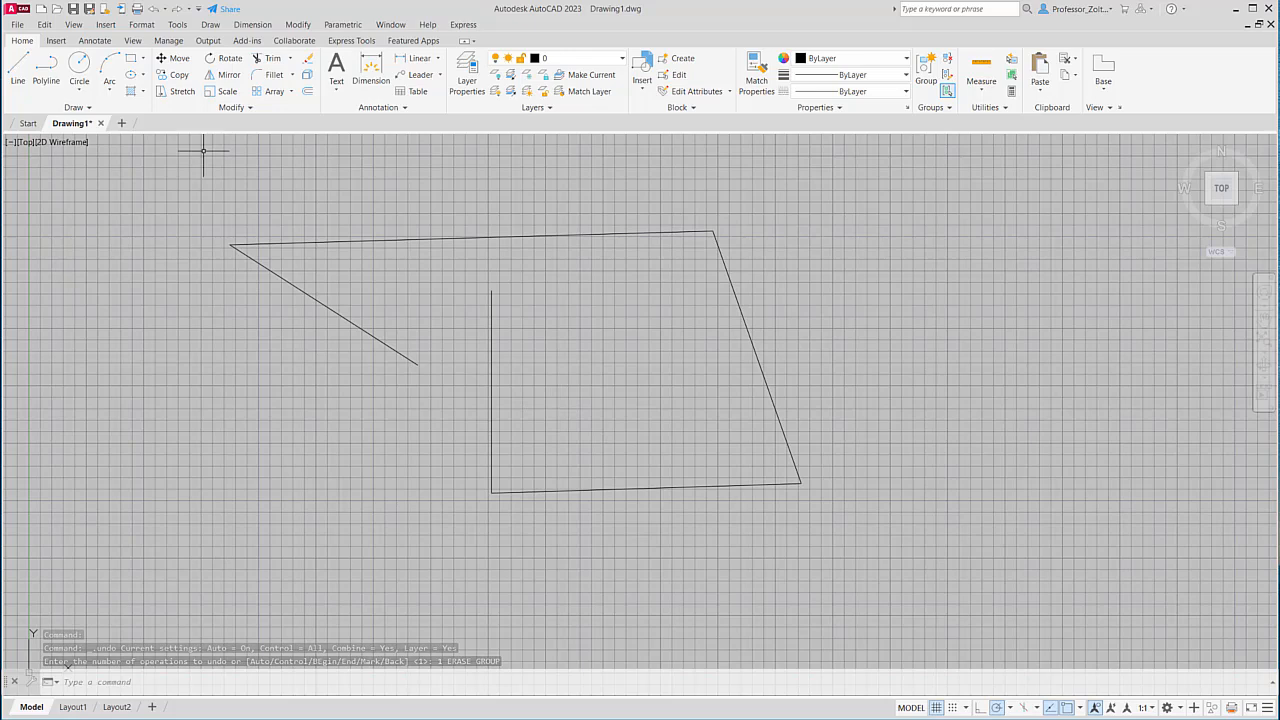
left_click(308, 59)
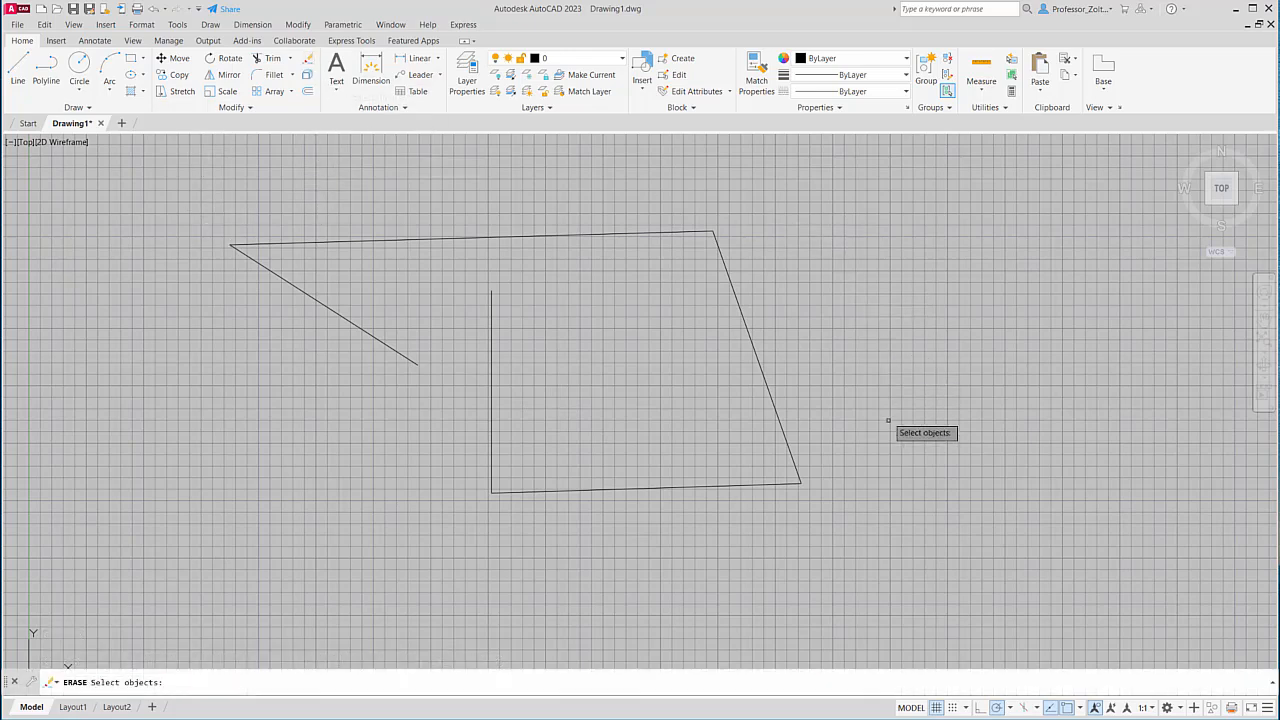
left_click(853, 496)
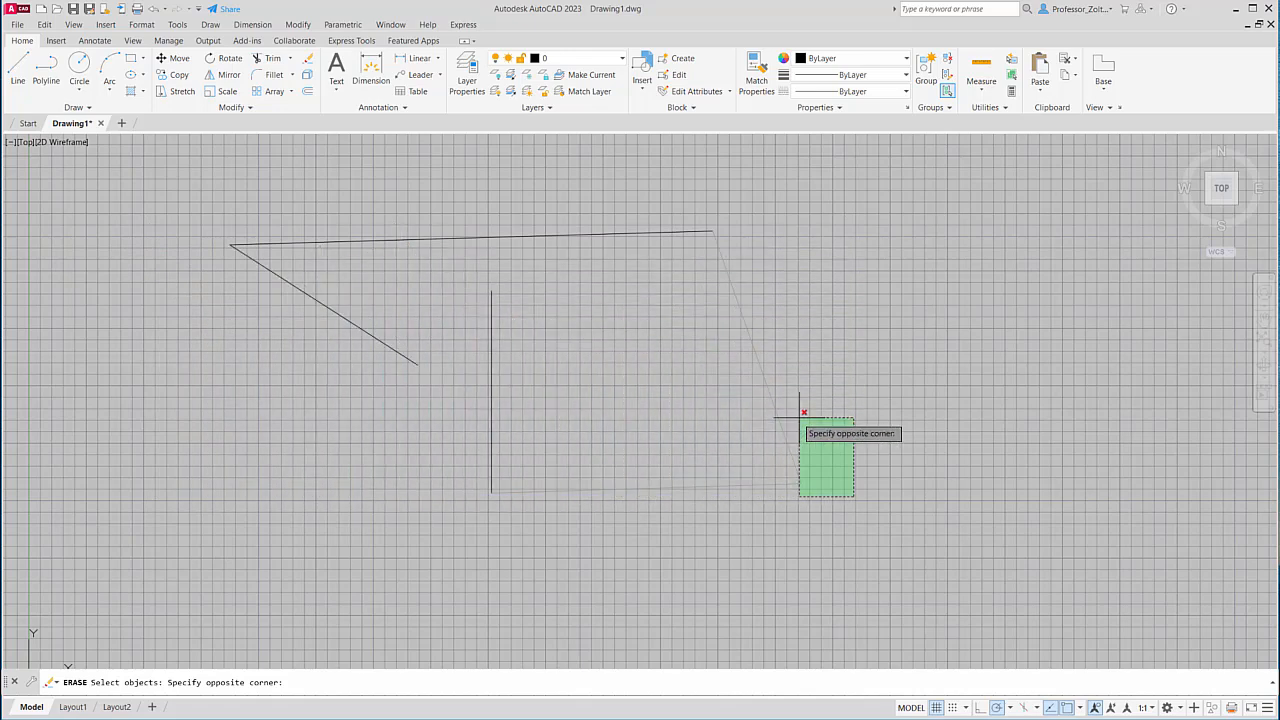
left_click(784, 314)
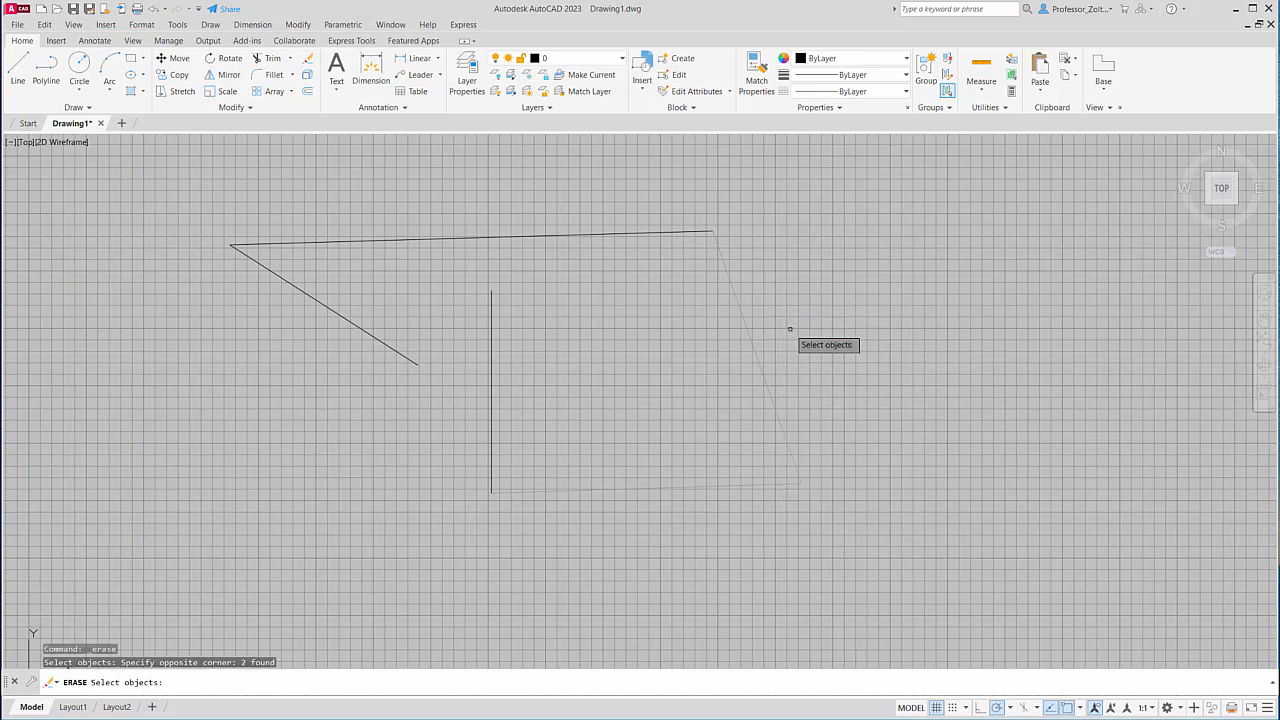
key("Return")
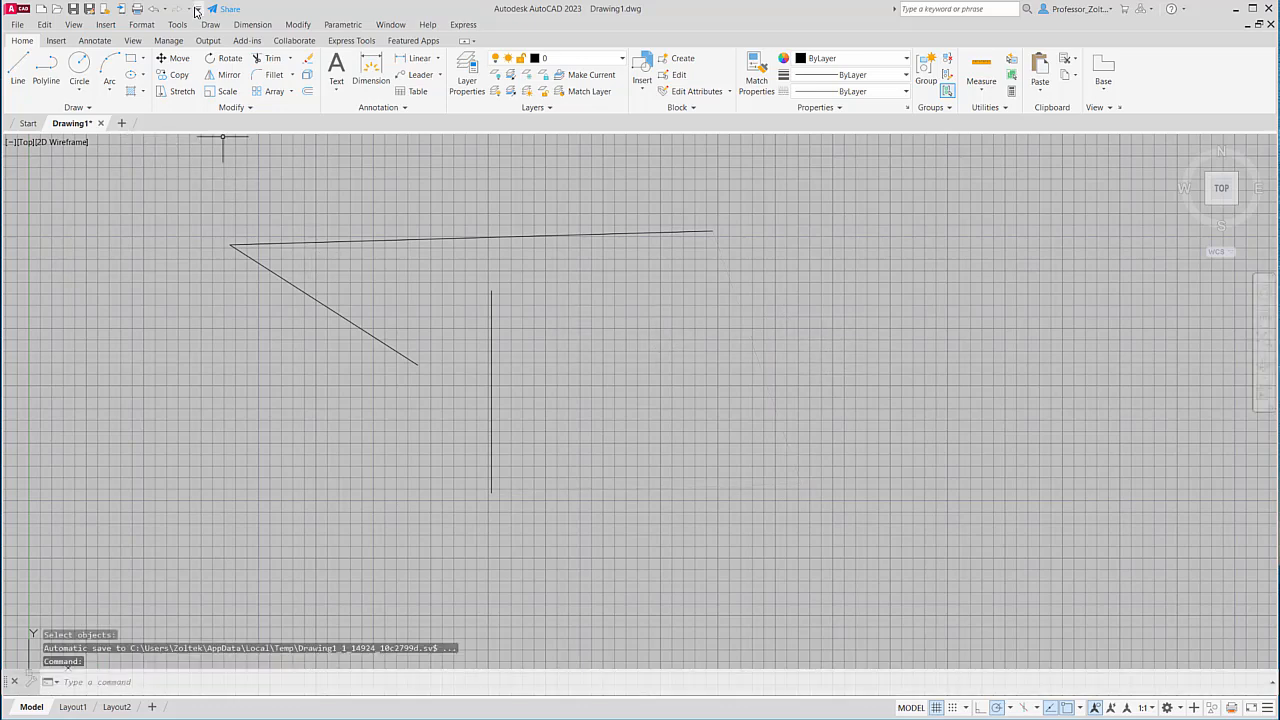
left_click(155, 9)
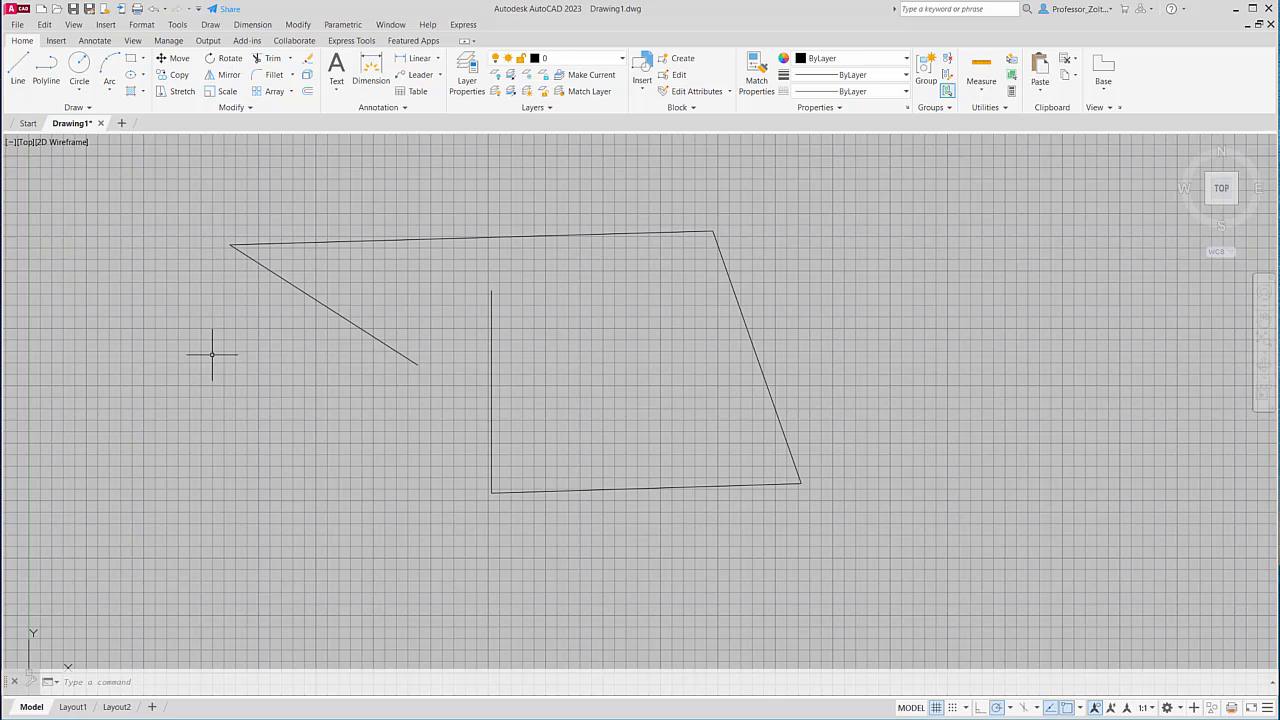
Open File > Save As and move the Save Drawing As dialog to the right.
left_click(22, 27)
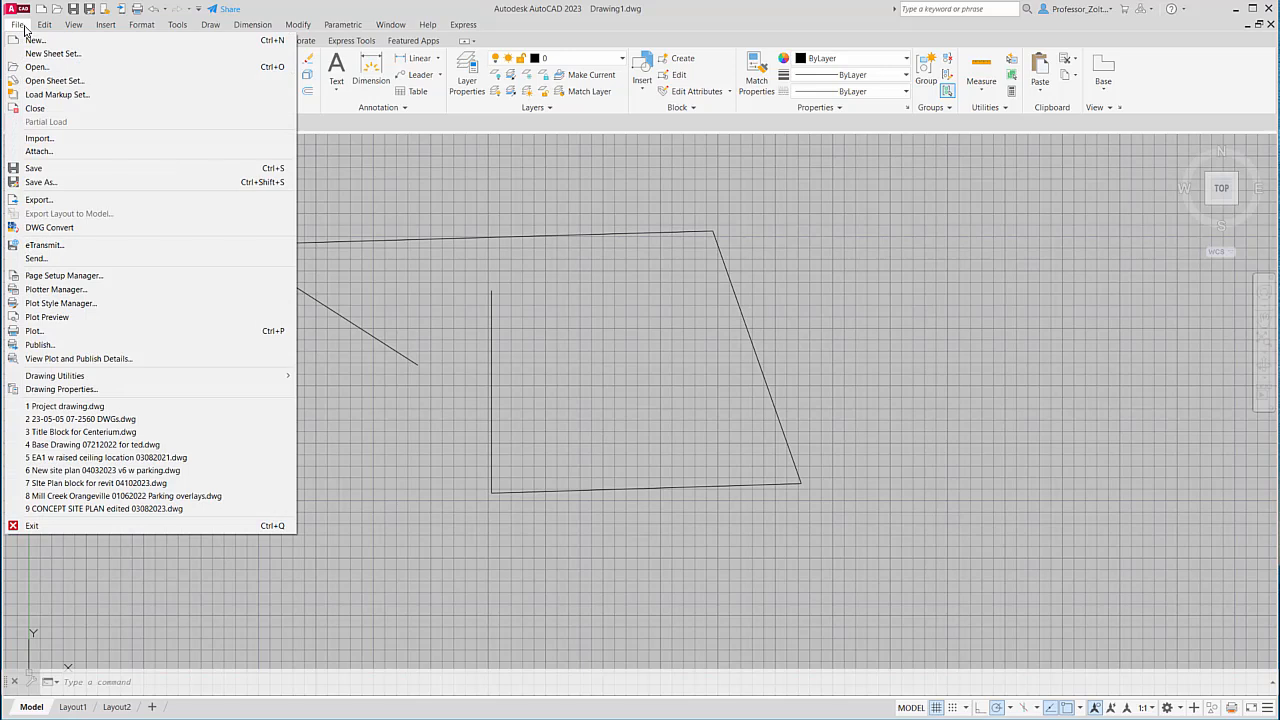
left_click(45, 184)
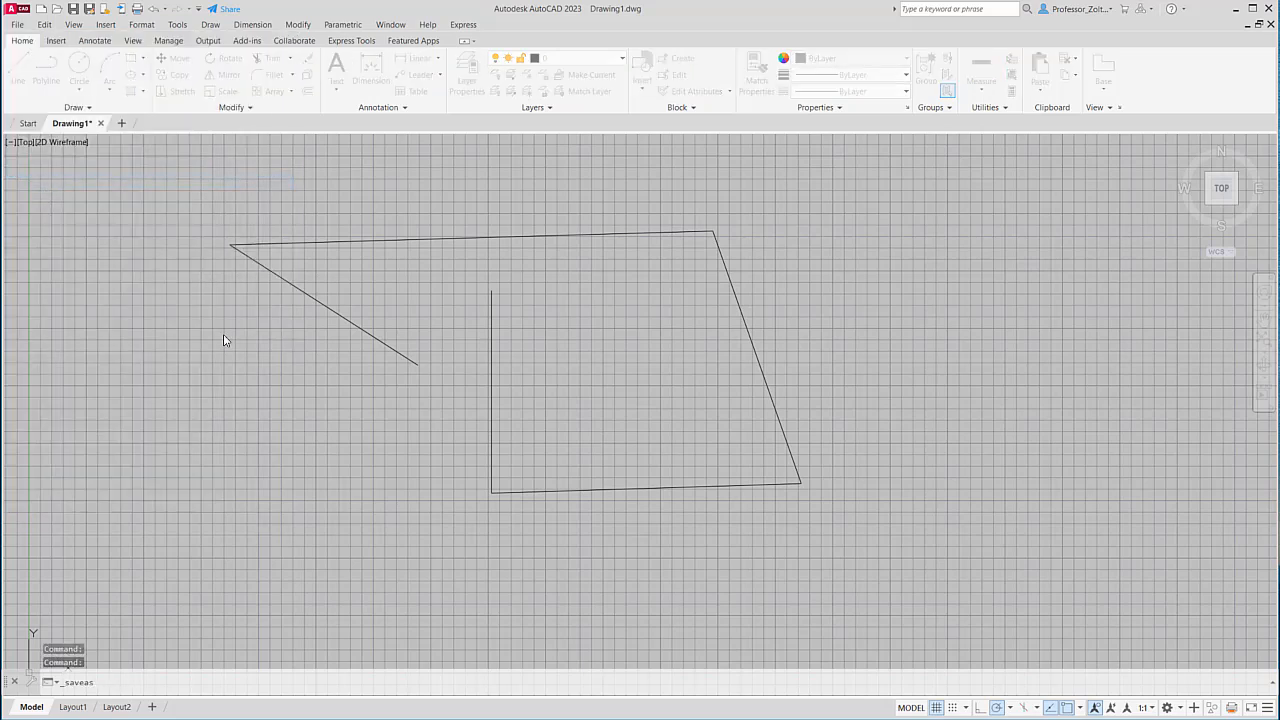
mouse_move(770, 115)
left_mouse_down()
mouse_move(1061, 178)
mouse_move(1097, 168)
left_mouse_up()
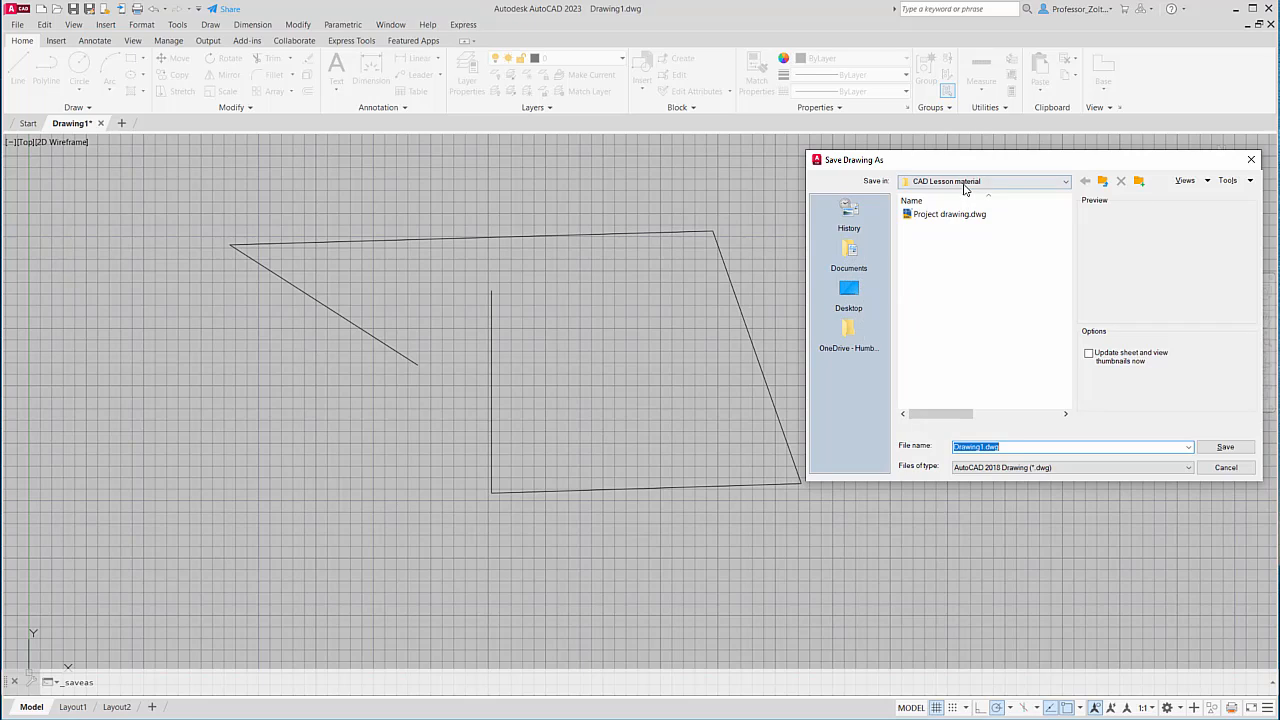
Save as Drawing1.dwg in Desktop > CAD-Prof Interior Design > CAD Lesson material.
left_click(1104, 183)
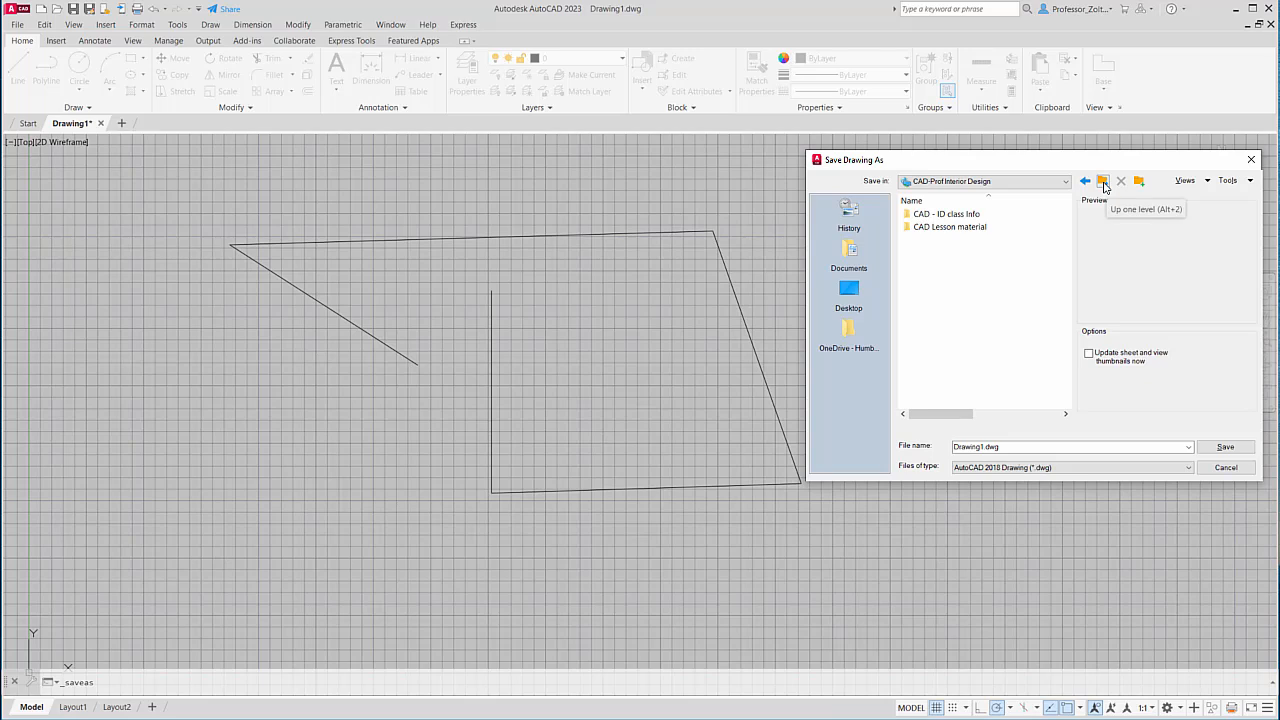
left_click(1104, 186)
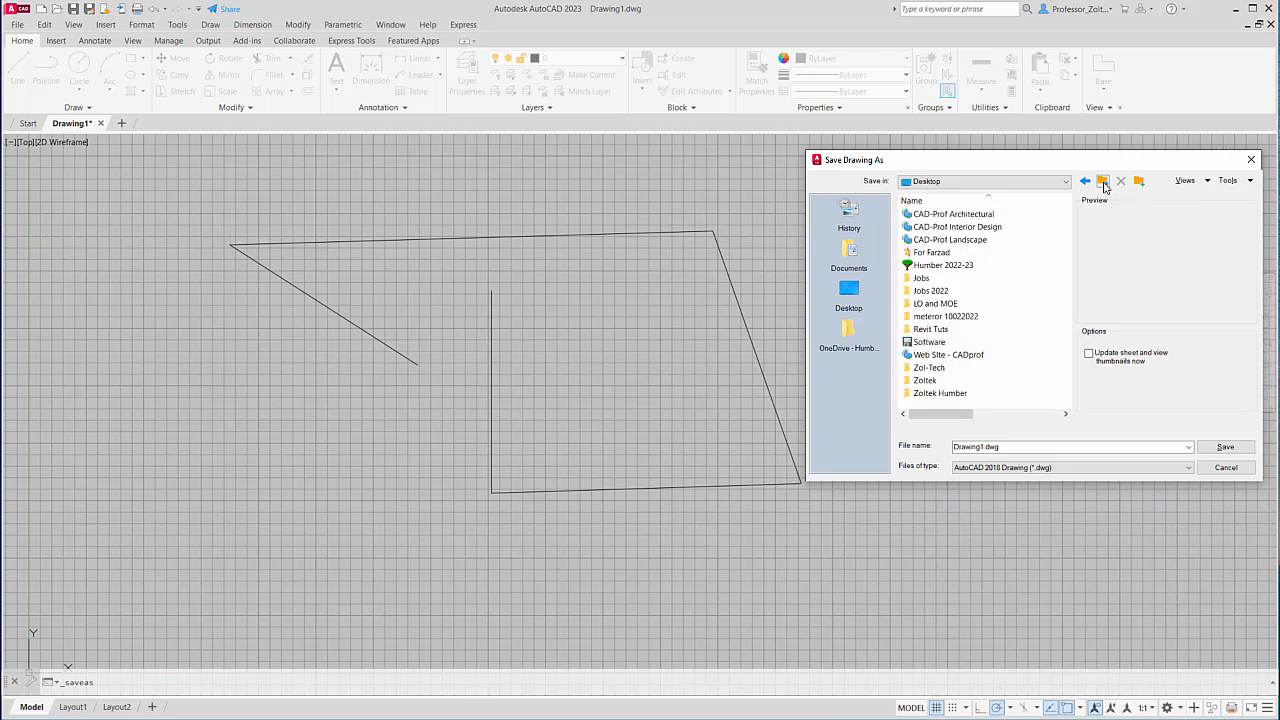
double_click(966, 228)
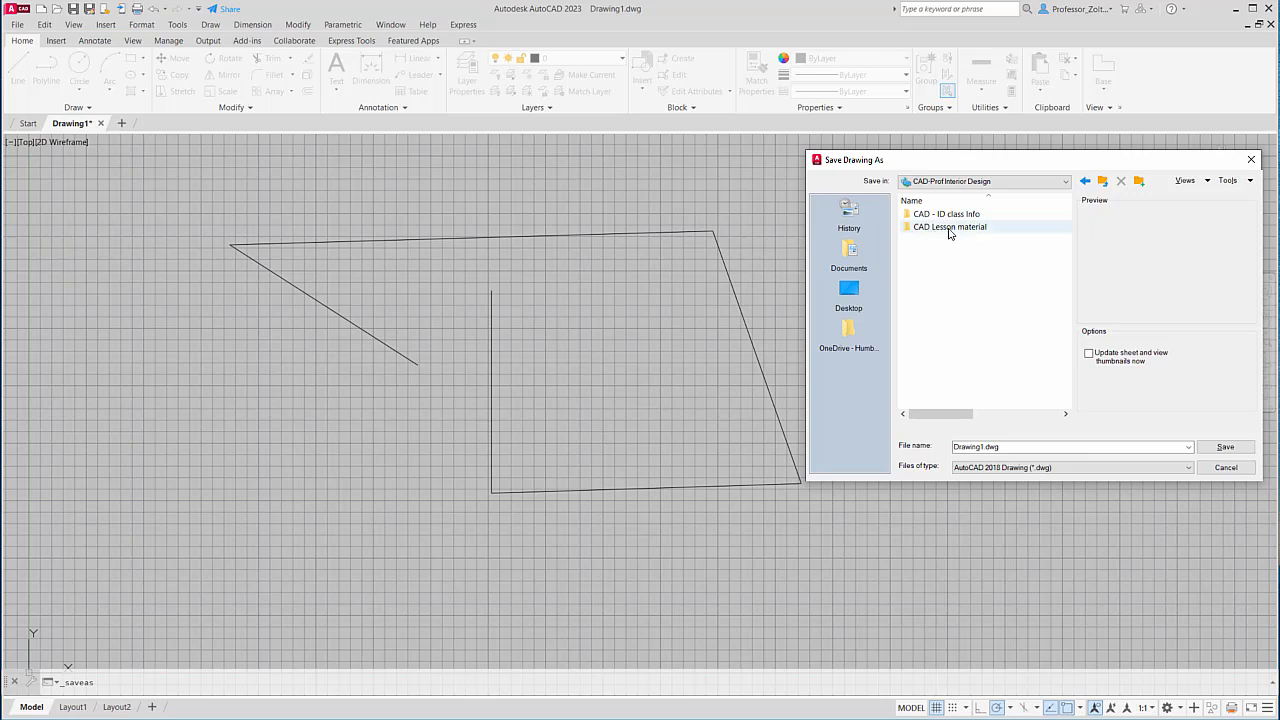
double_click(949, 228)
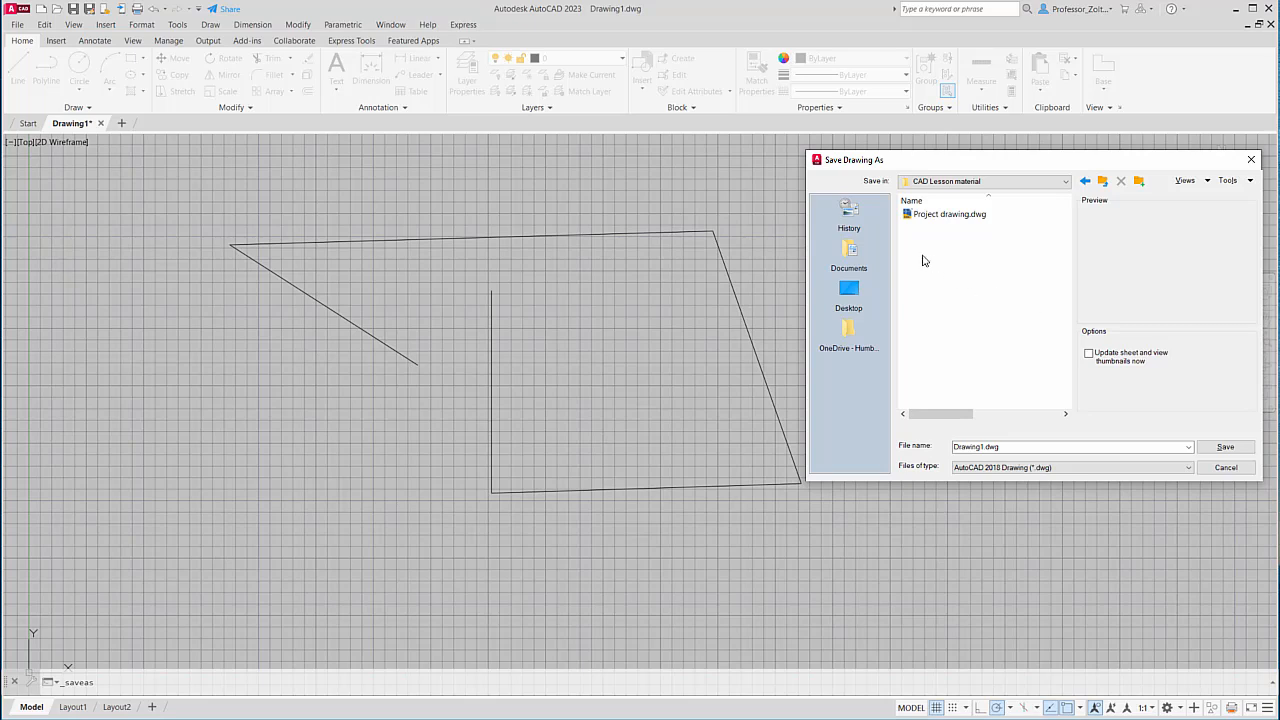
left_click(964, 450)
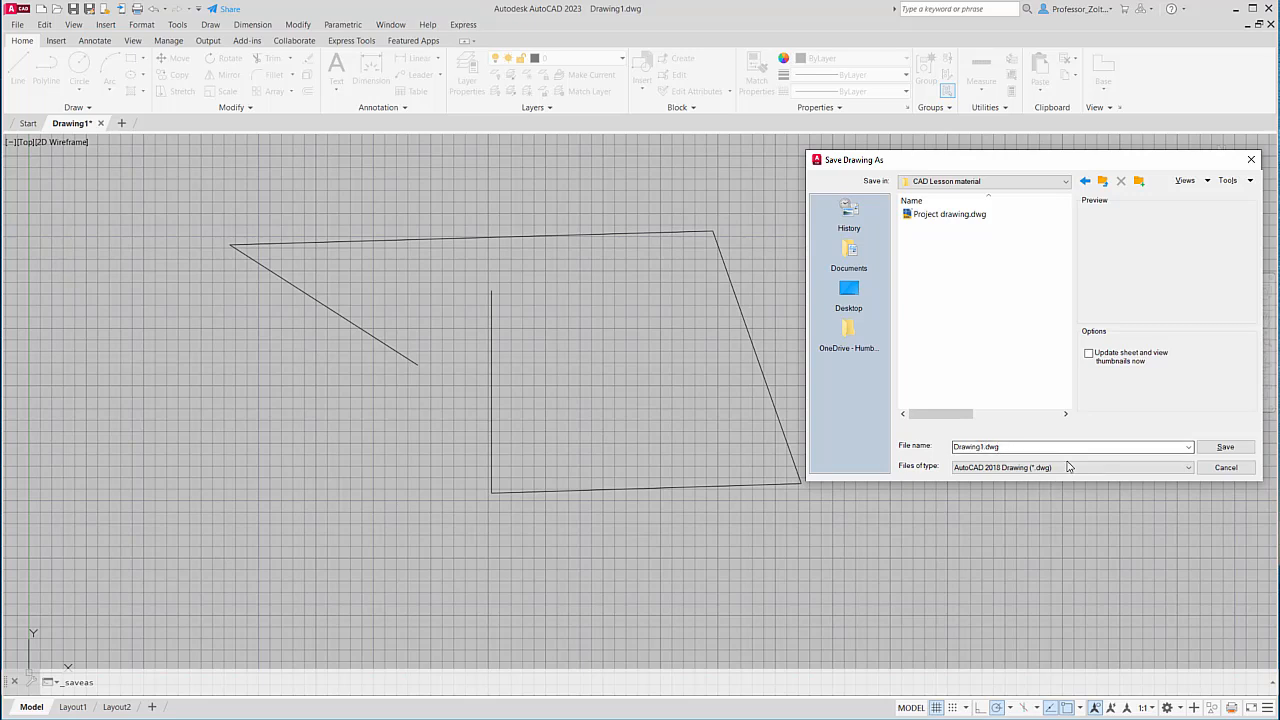
left_click(1227, 448)
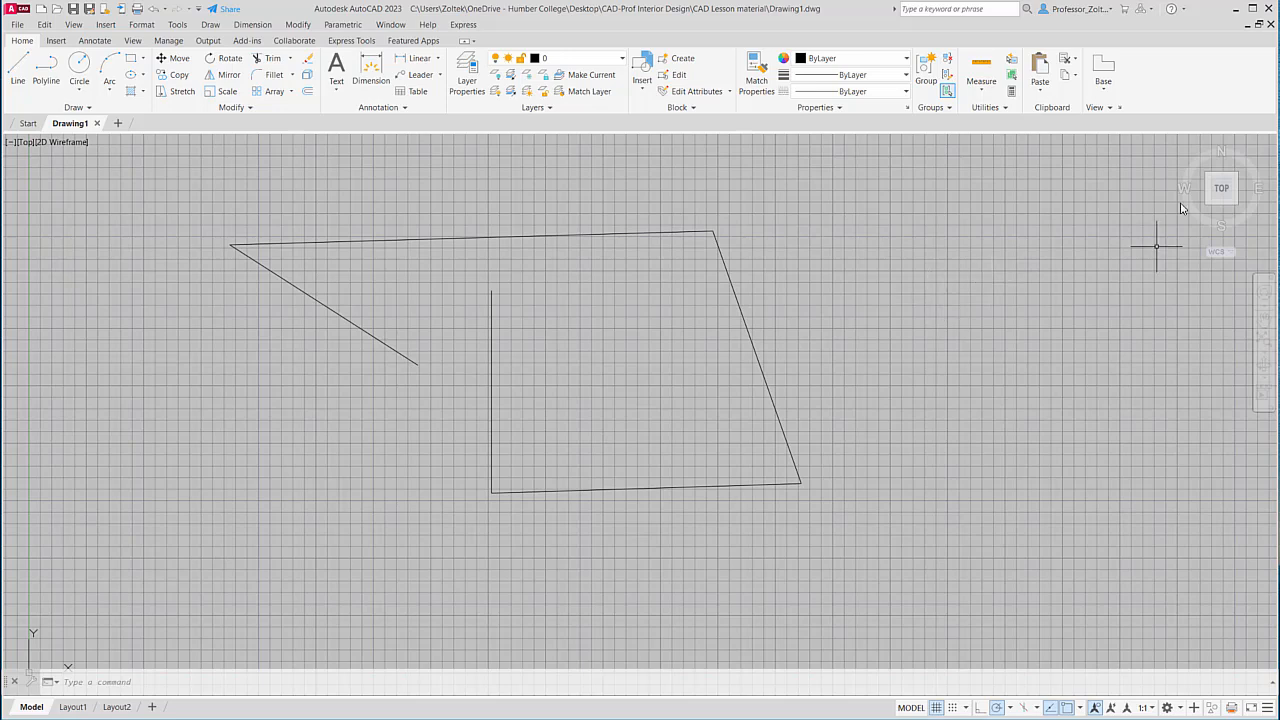
Minimize AutoCAD and open the CAD Lesson material folder in File Explorer to confirm Drawing1.dwg.
left_click(1239, 13)
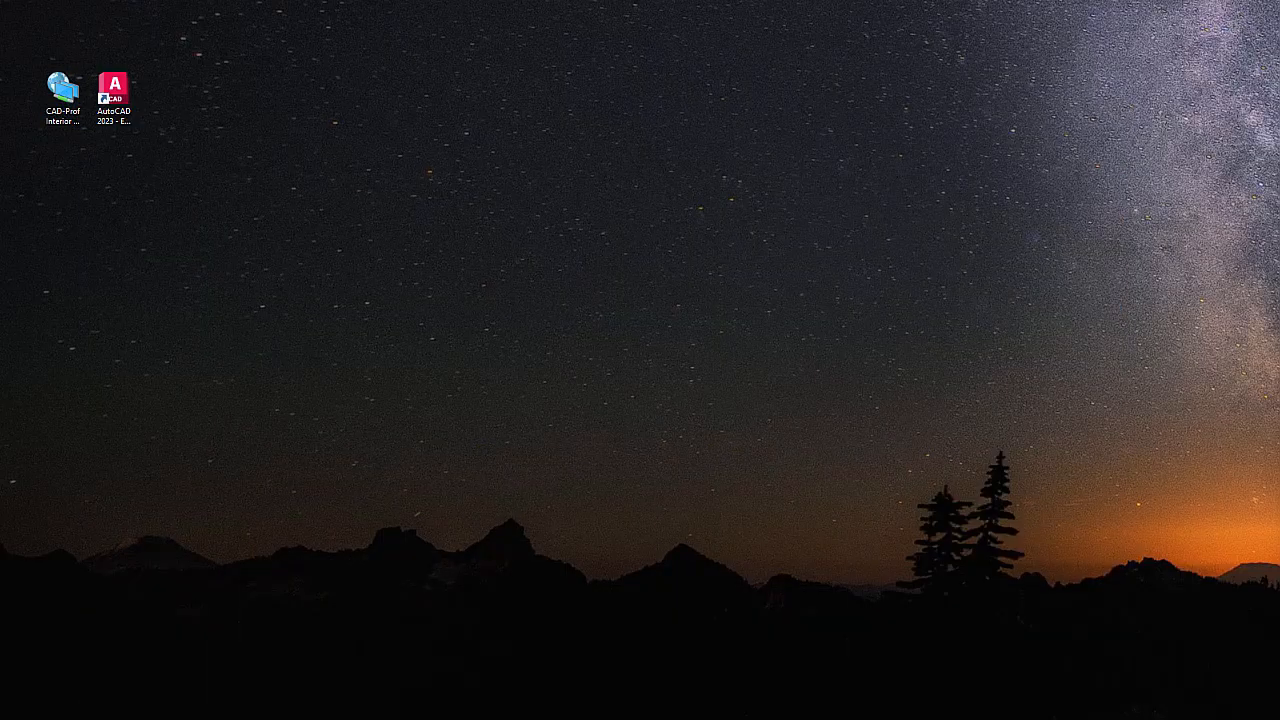
left_click_drag(0, 185, 627, 82)
double_click(514, 233)
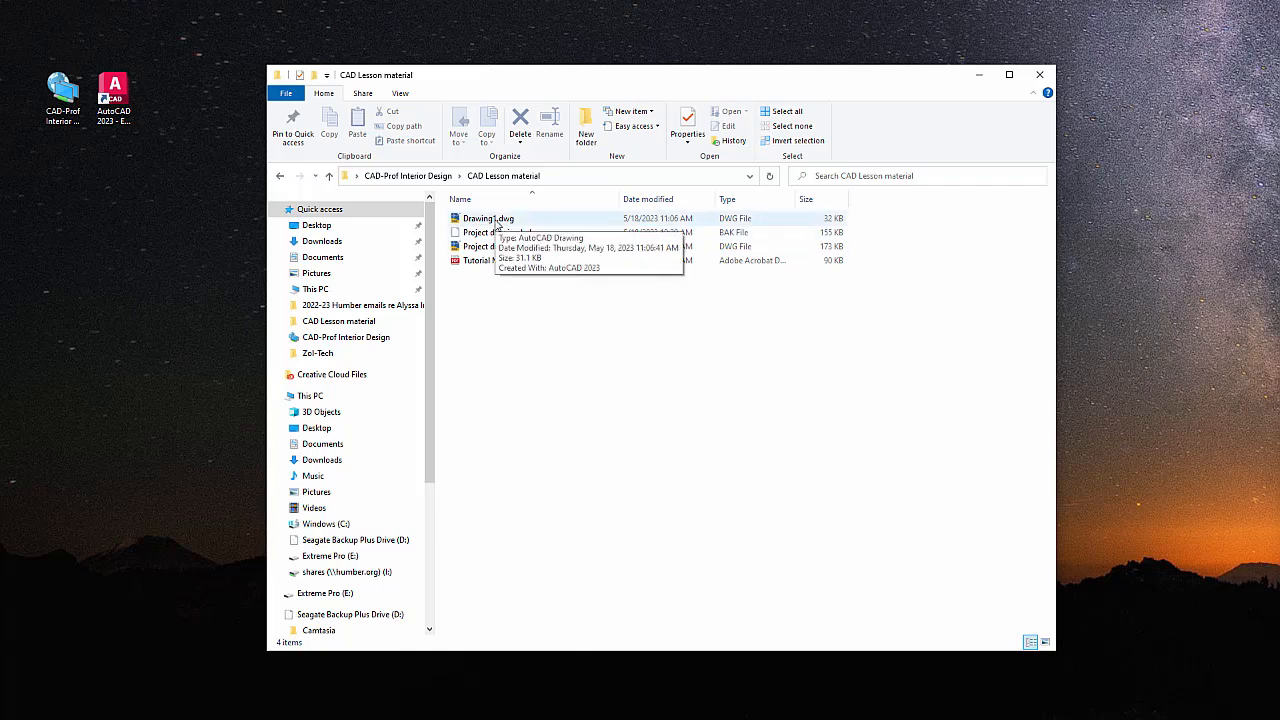
left_click_drag(523, 83, 491, 114)
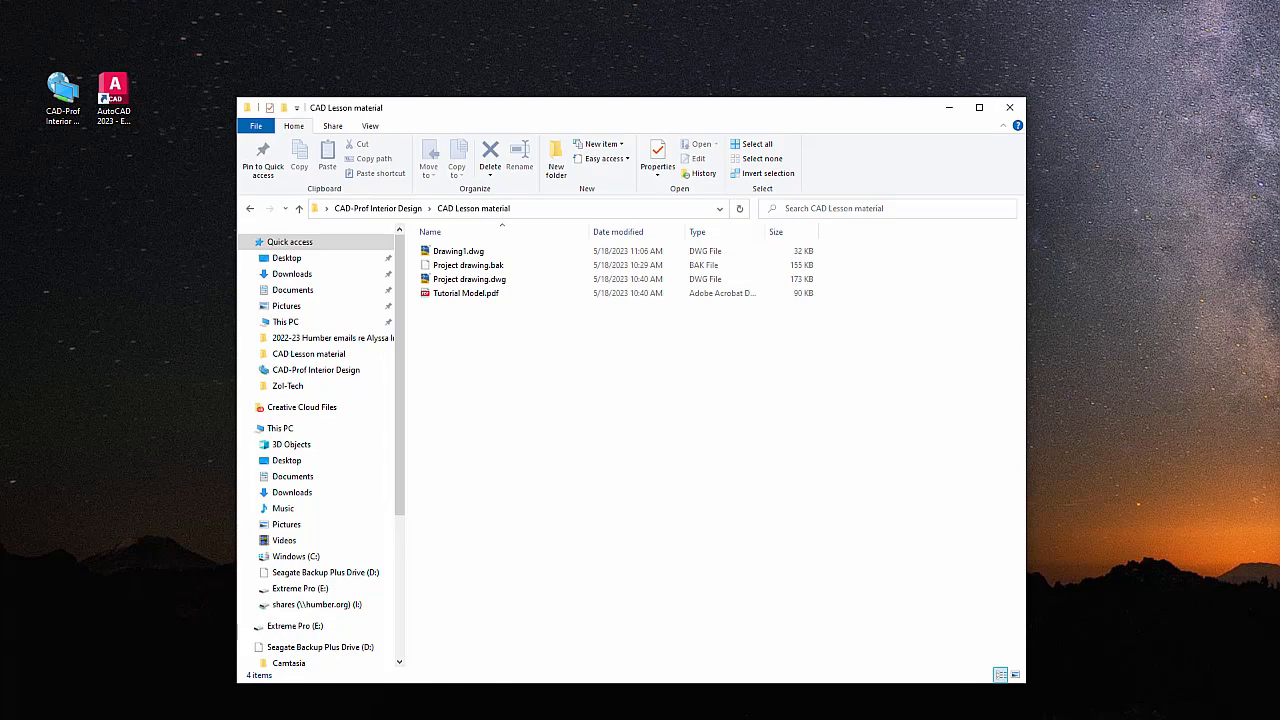
Draw a four-point zigzag line across the existing outline, then save Drawing1.dwg.
left_click(731, 719)
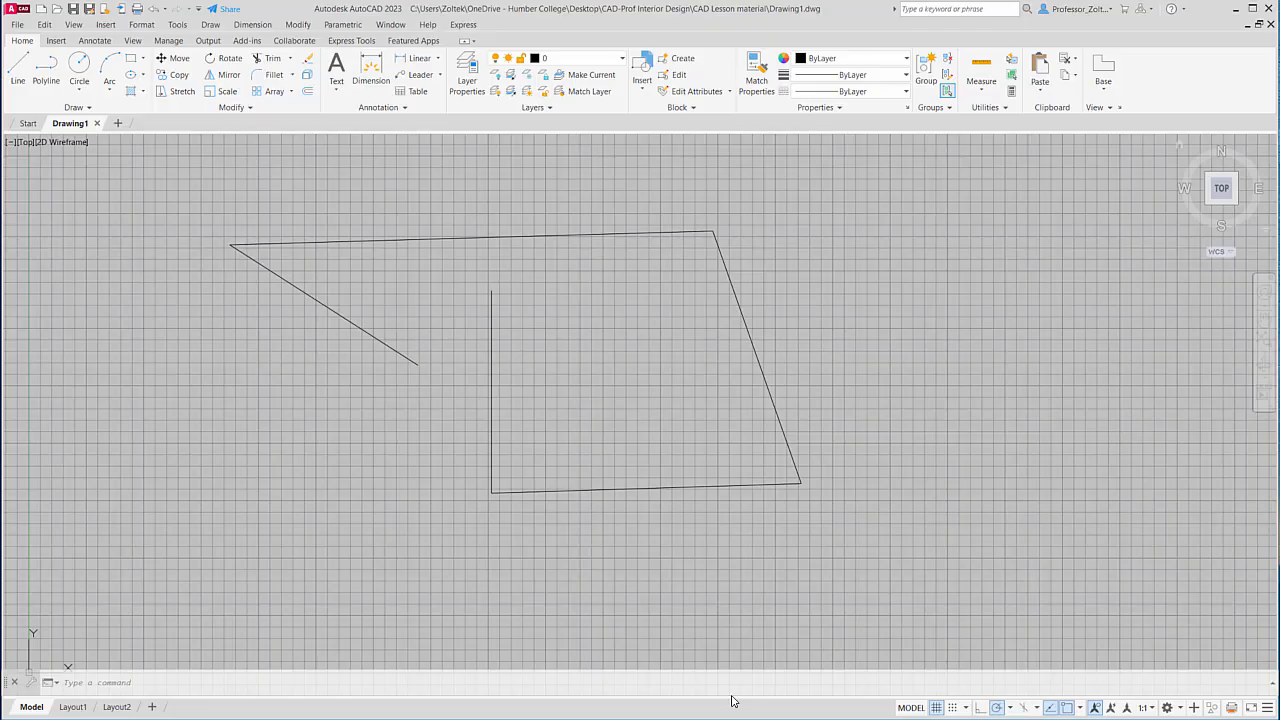
left_click(30, 70)
left_click(291, 415)
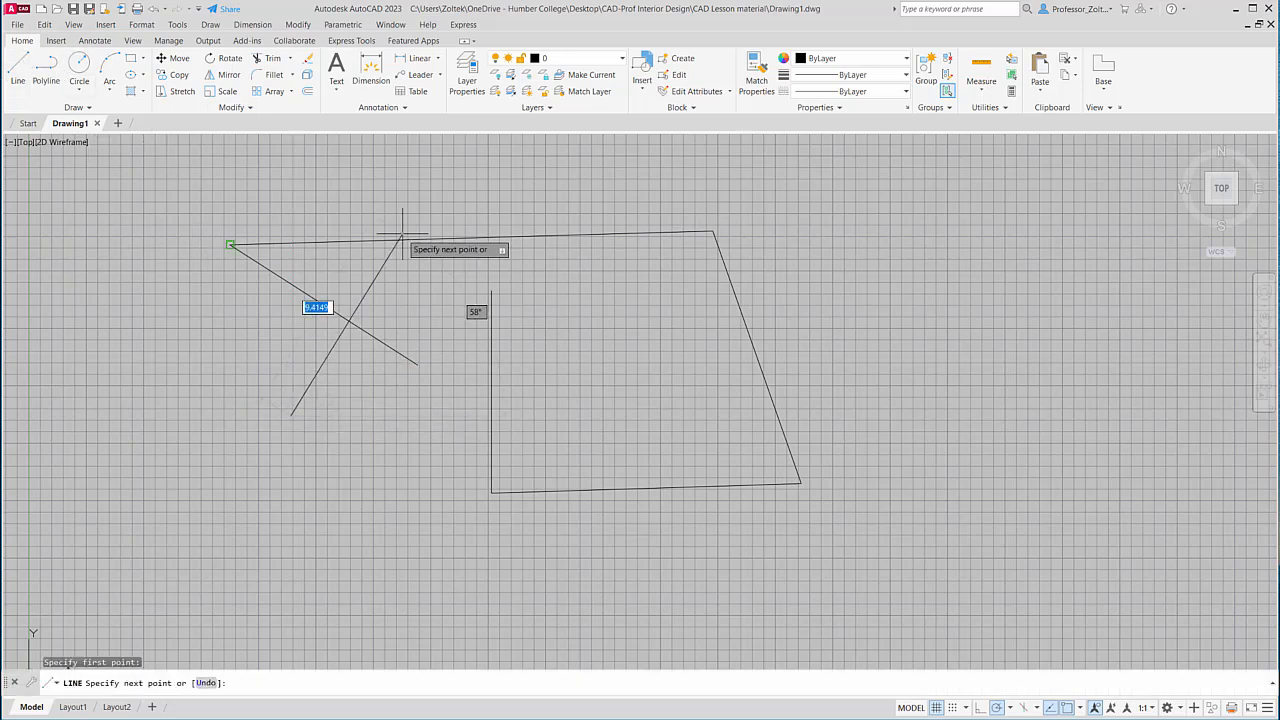
left_click(452, 181)
left_click(820, 341)
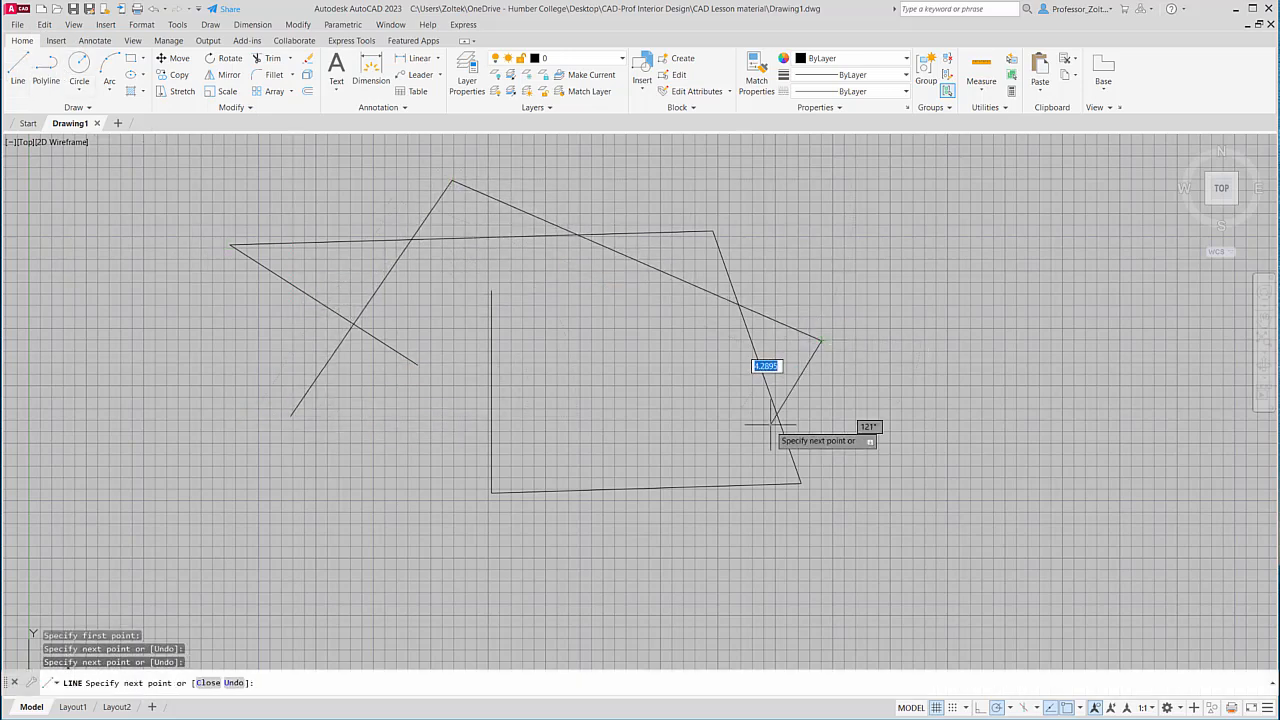
left_click(700, 545)
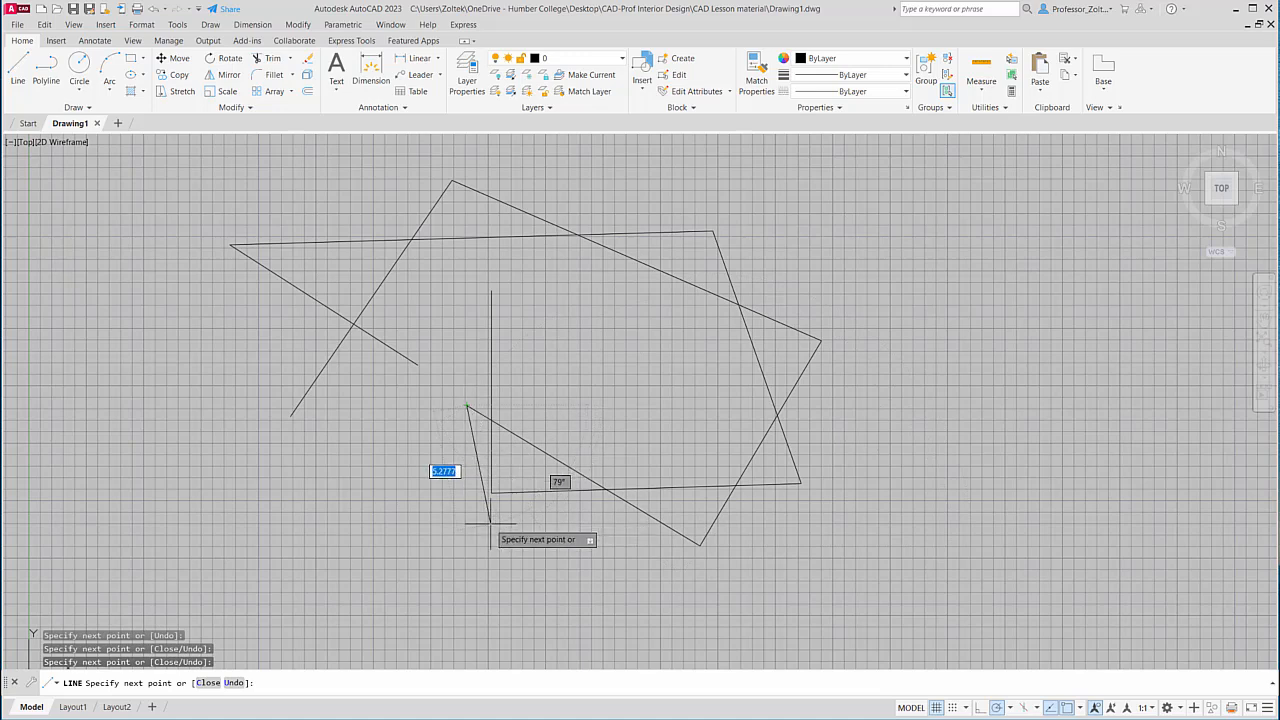
key("Return")
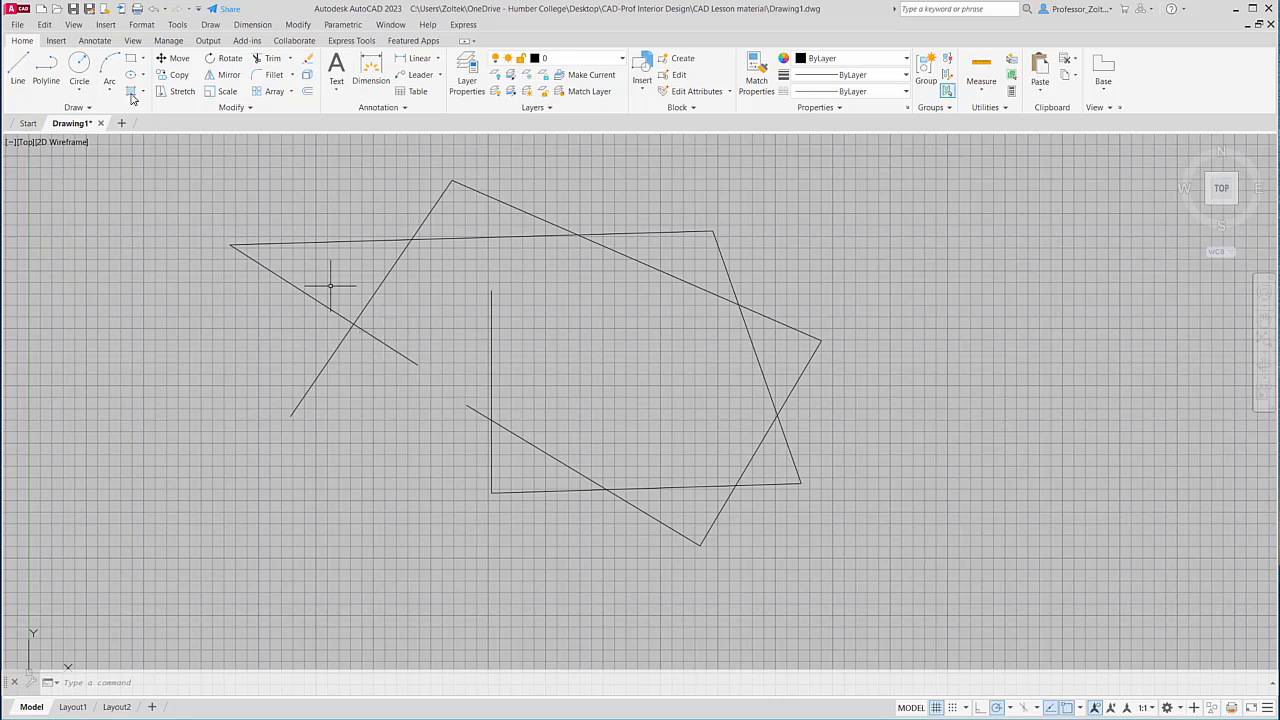
left_click(16, 25)
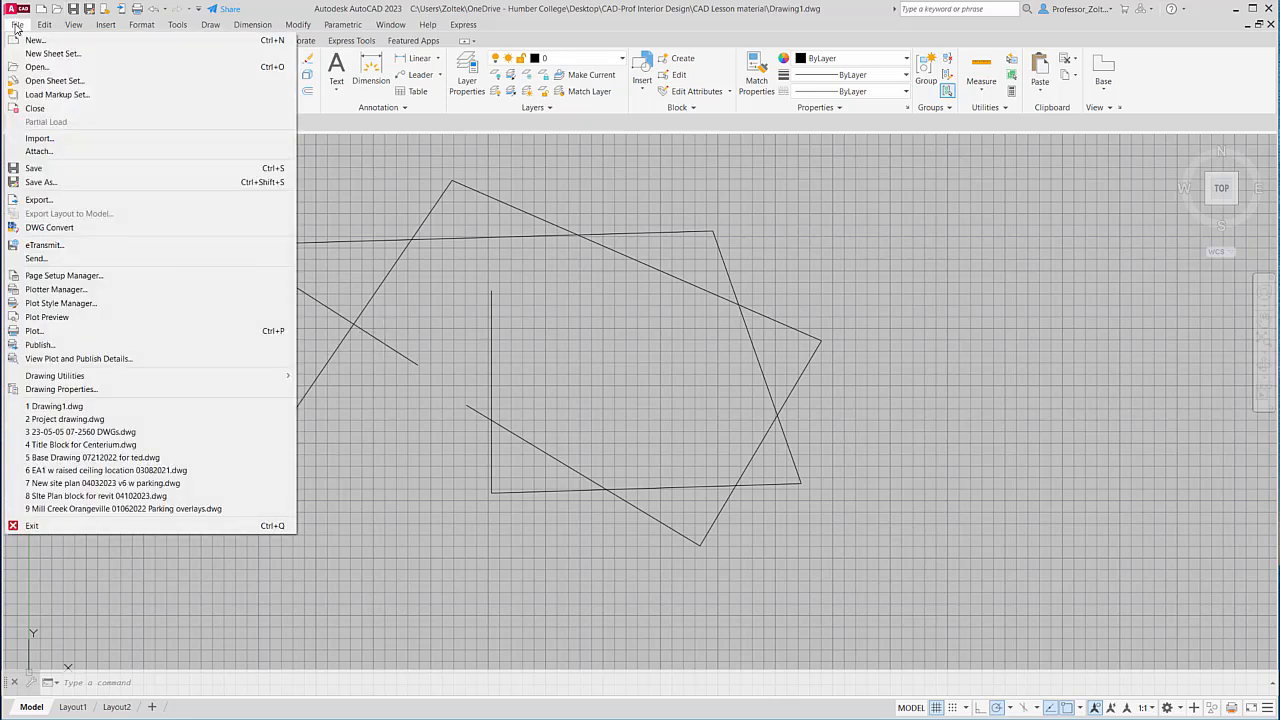
left_click(36, 170)
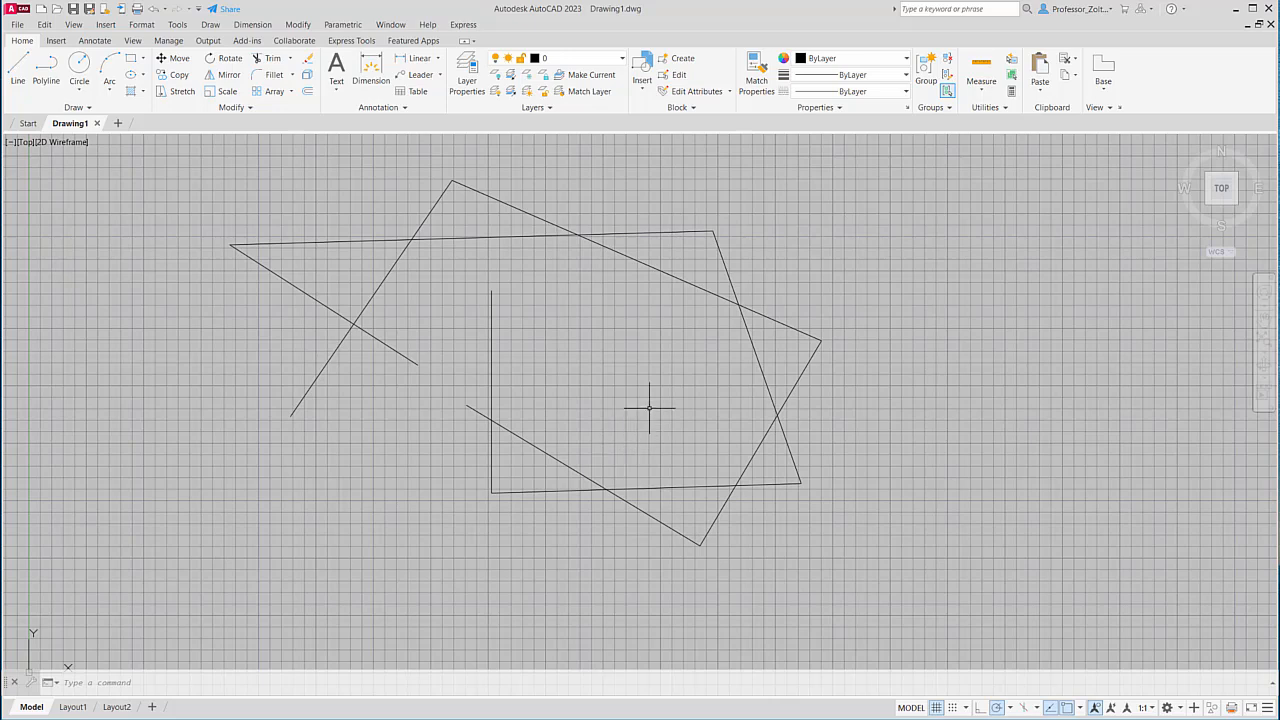
Inspect Drawing1.bak's extension via Rename without changing it, then close File Explorer.
left_click(1238, 12)
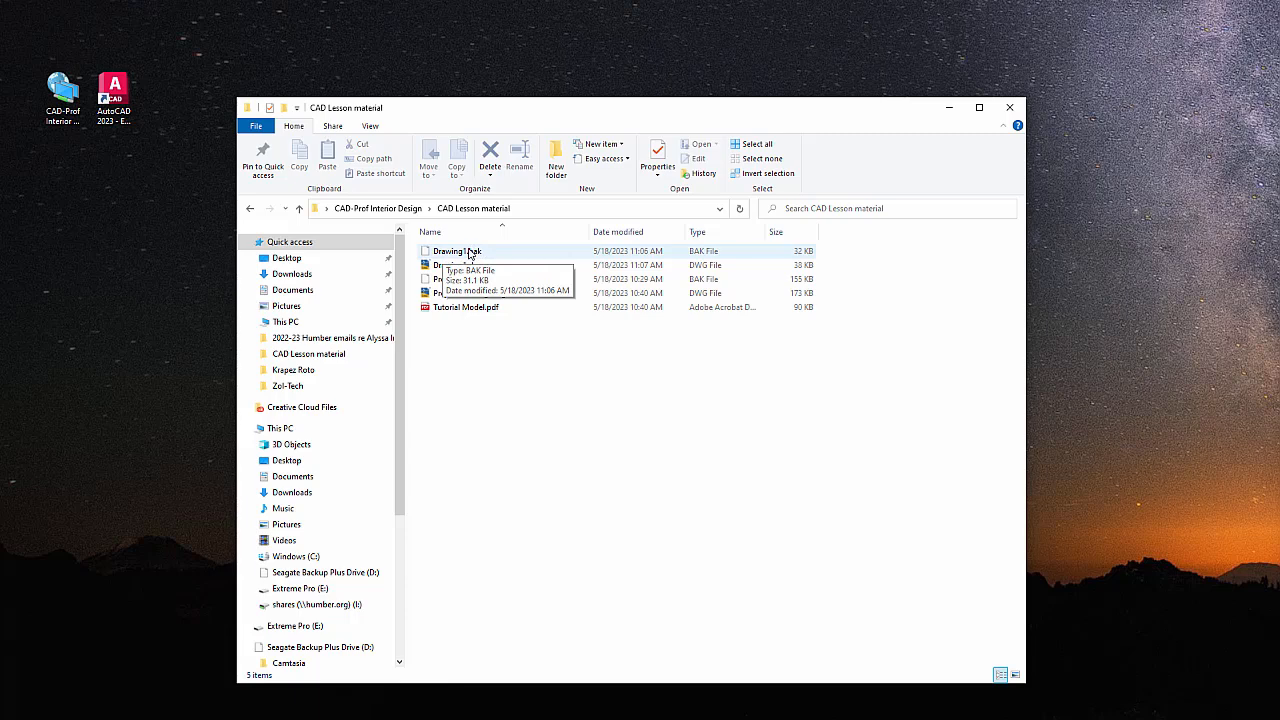
left_click(474, 252)
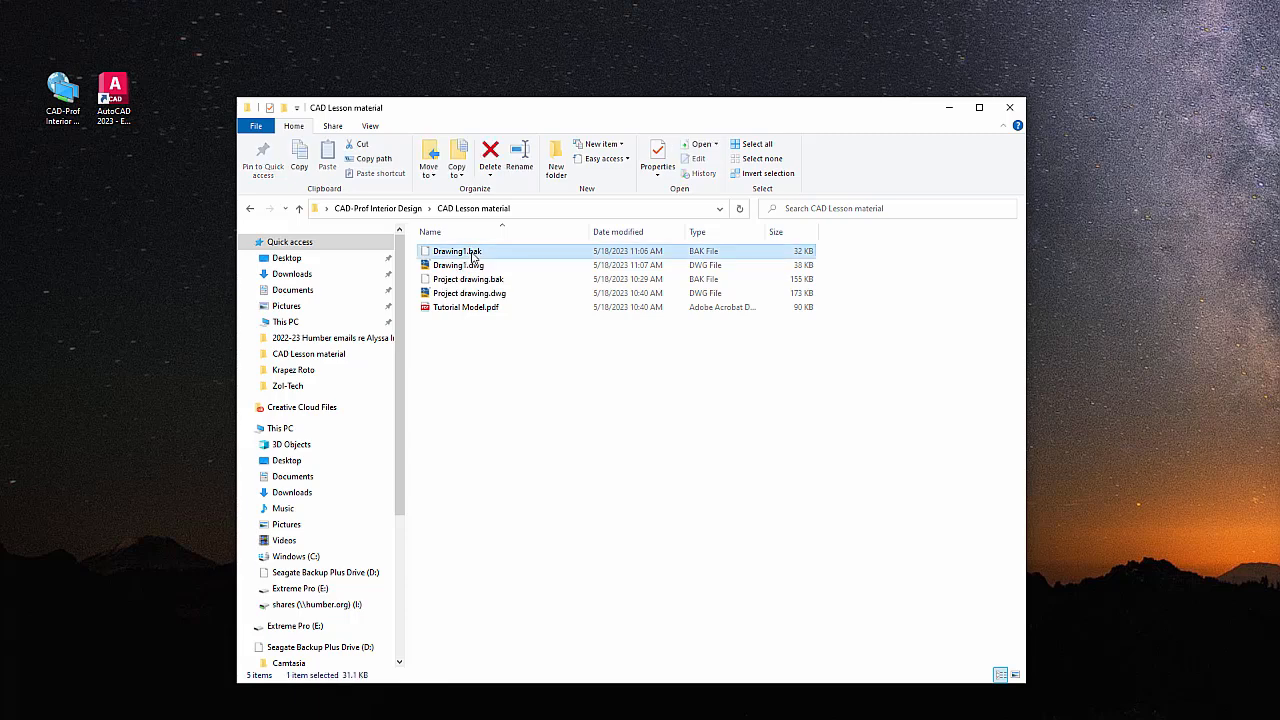
right_click(473, 254)
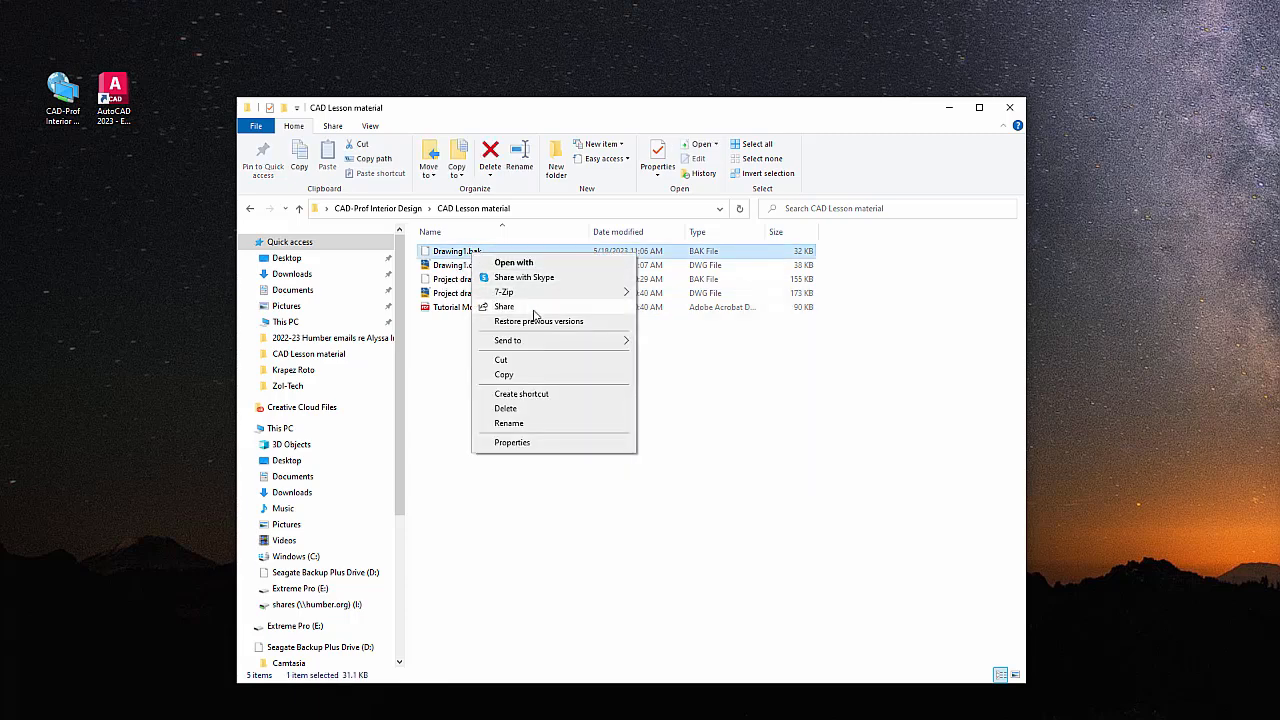
left_click(508, 423)
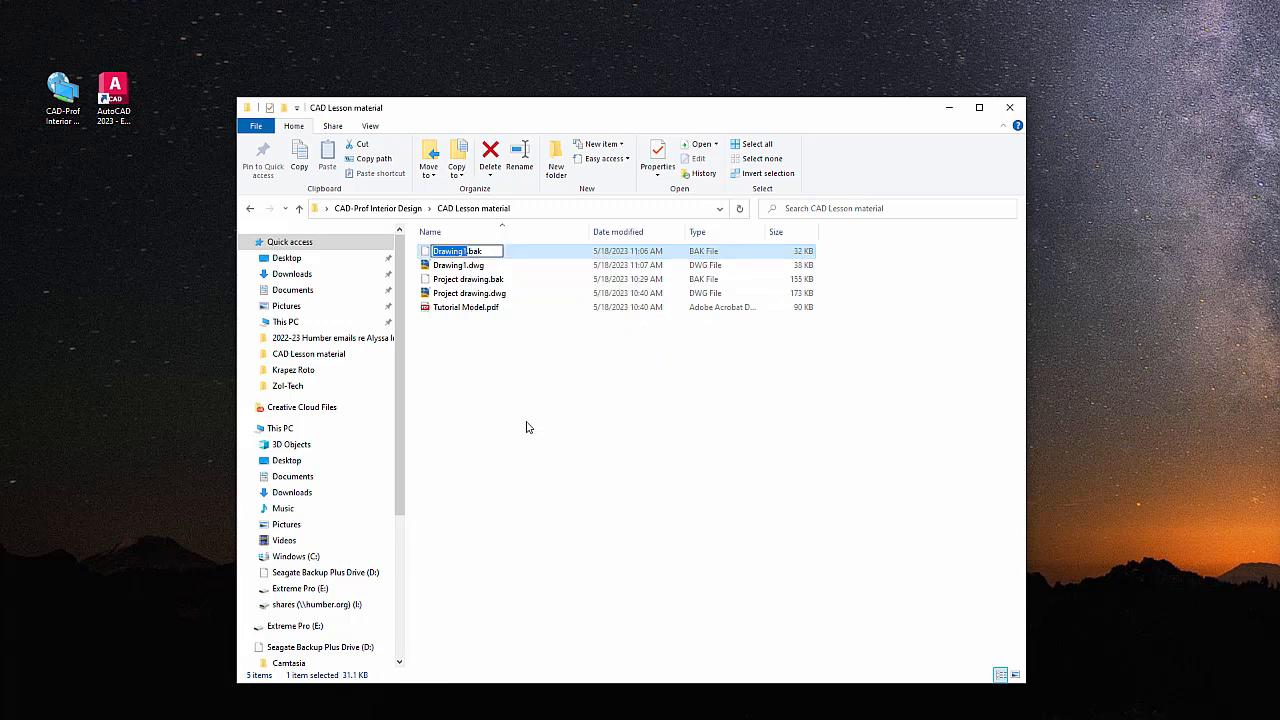
left_click(486, 251)
left_click(517, 382)
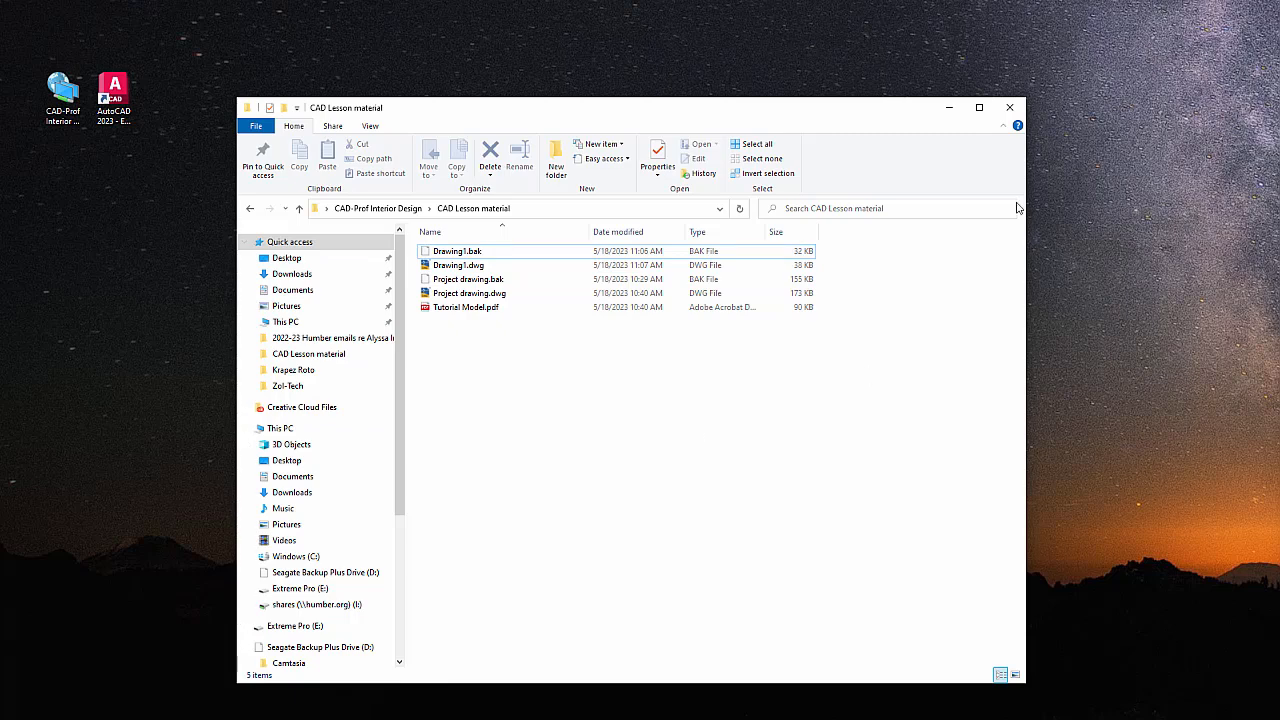
left_click(1010, 108)
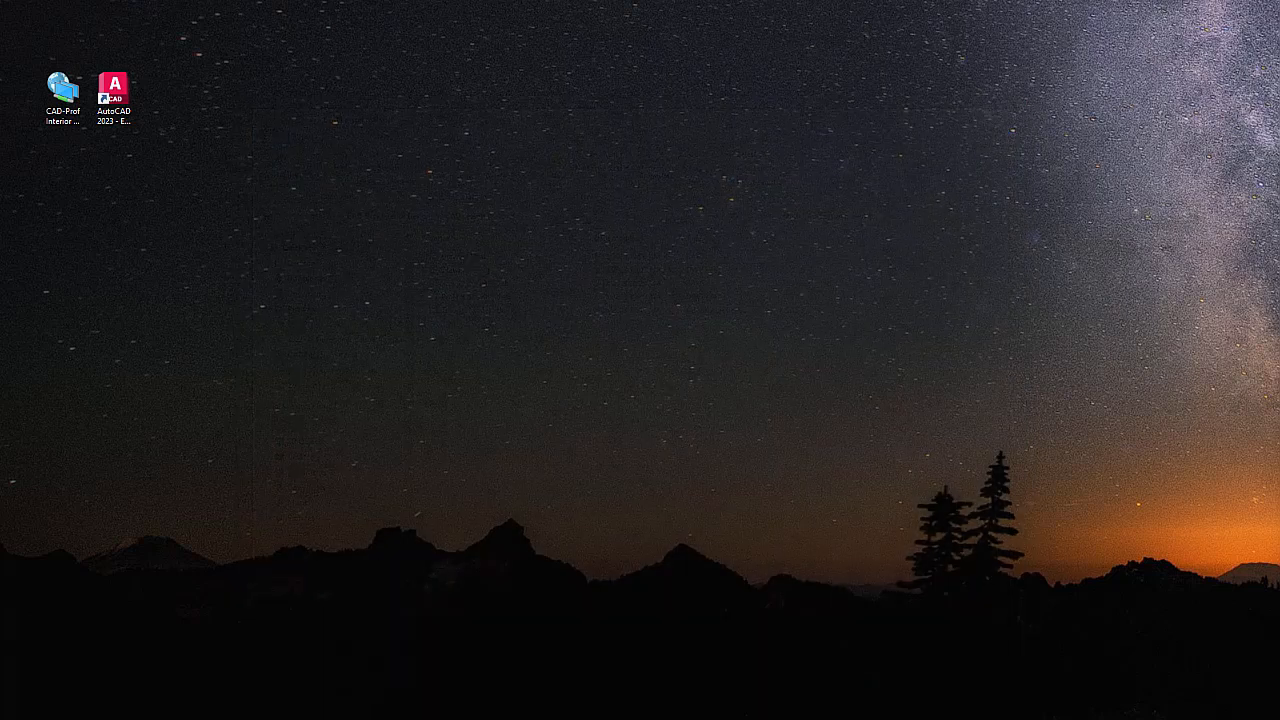
Back in AutoCAD, draw one steep line from upper left down across the left crossing lines.
key("alt+Tab")
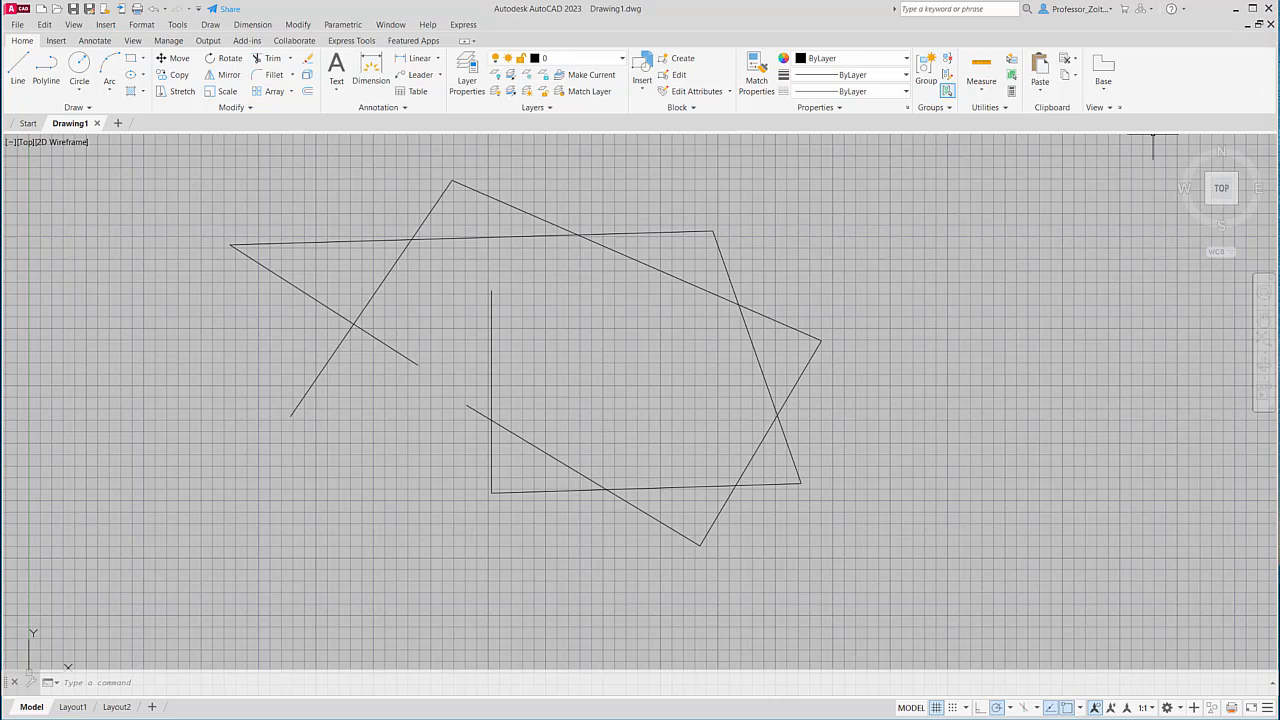
left_click(18, 70)
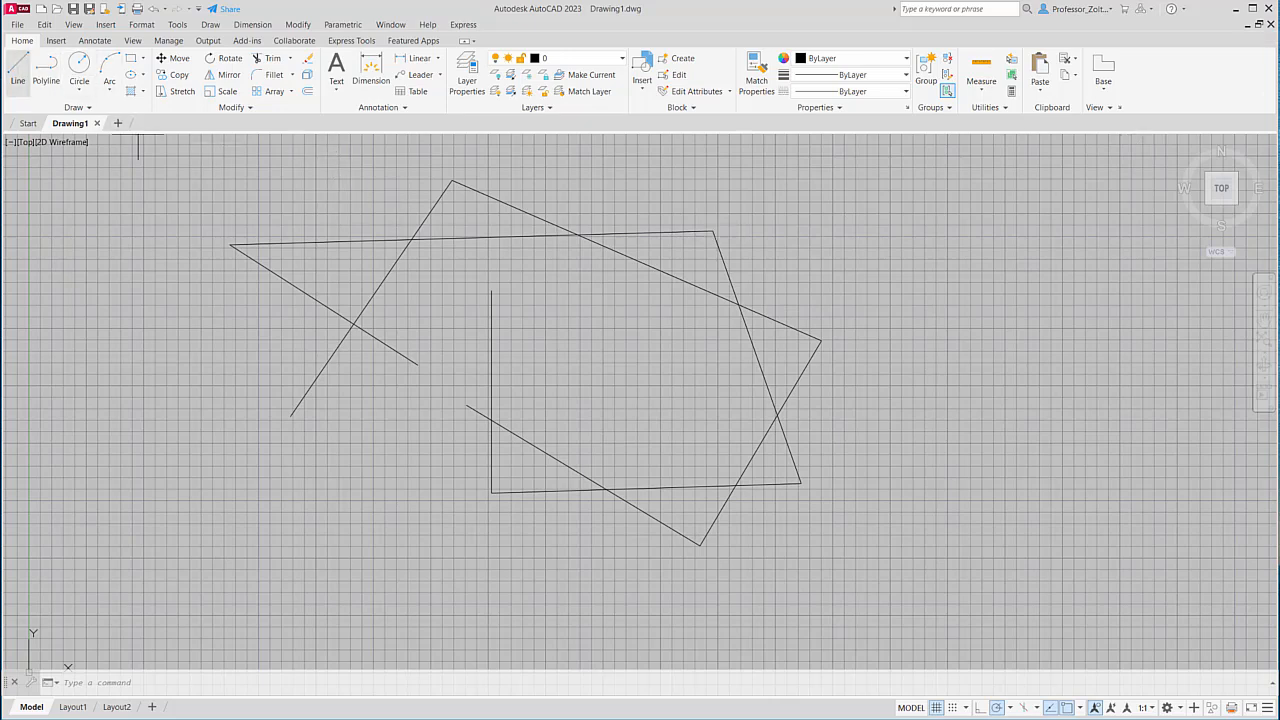
left_click(301, 201)
left_click(398, 437)
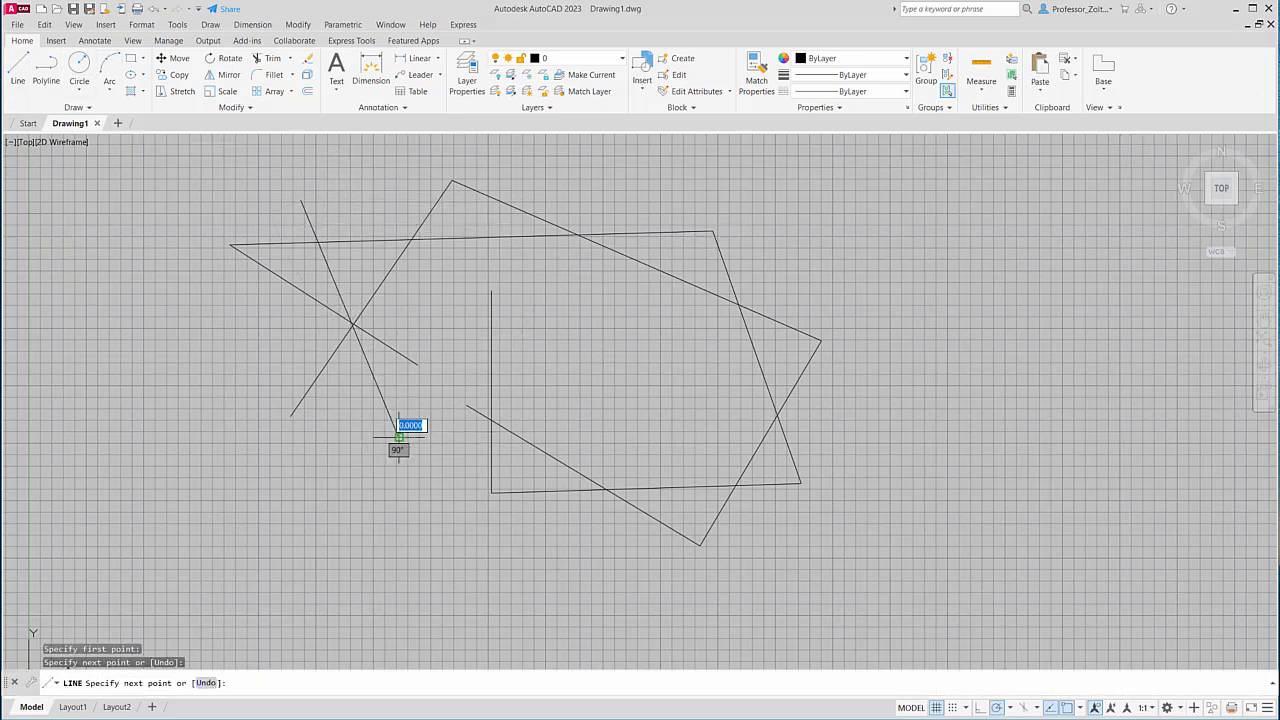
key("Return")
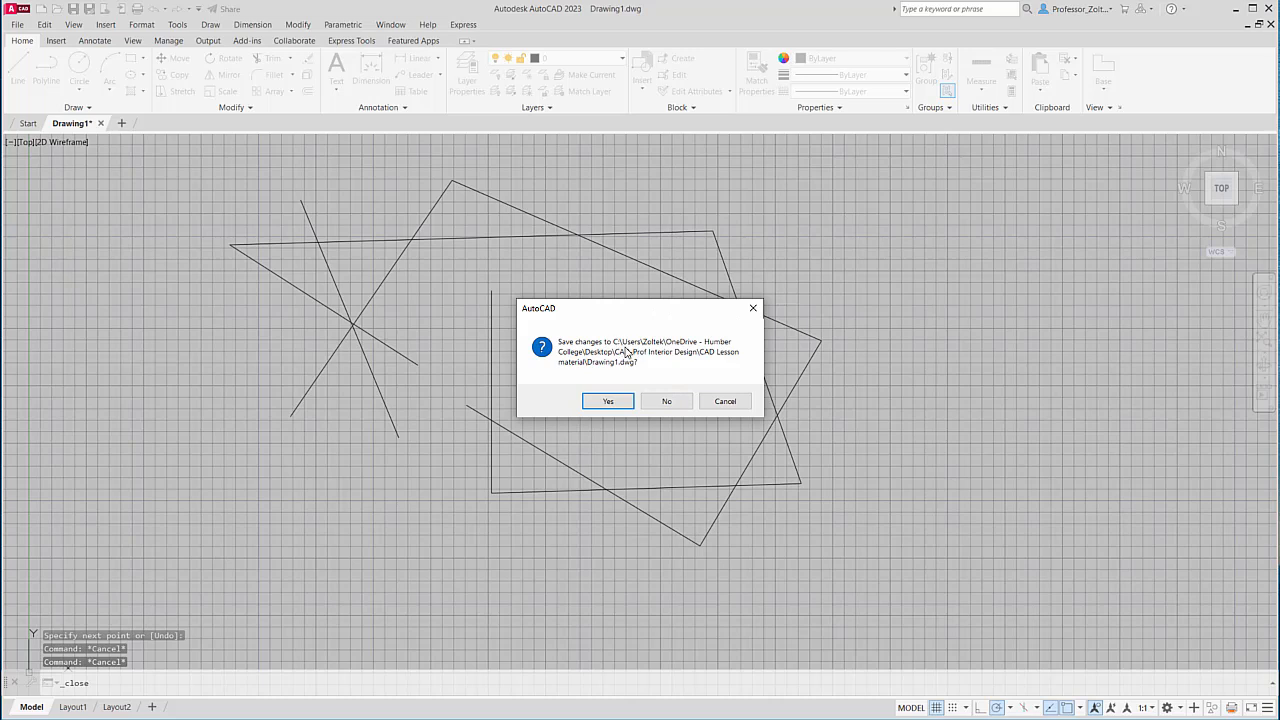
Cancel the save prompt, save Drawing1.dwg with the new line, and close the drawing.
left_click(720, 403)
left_click(17, 24)
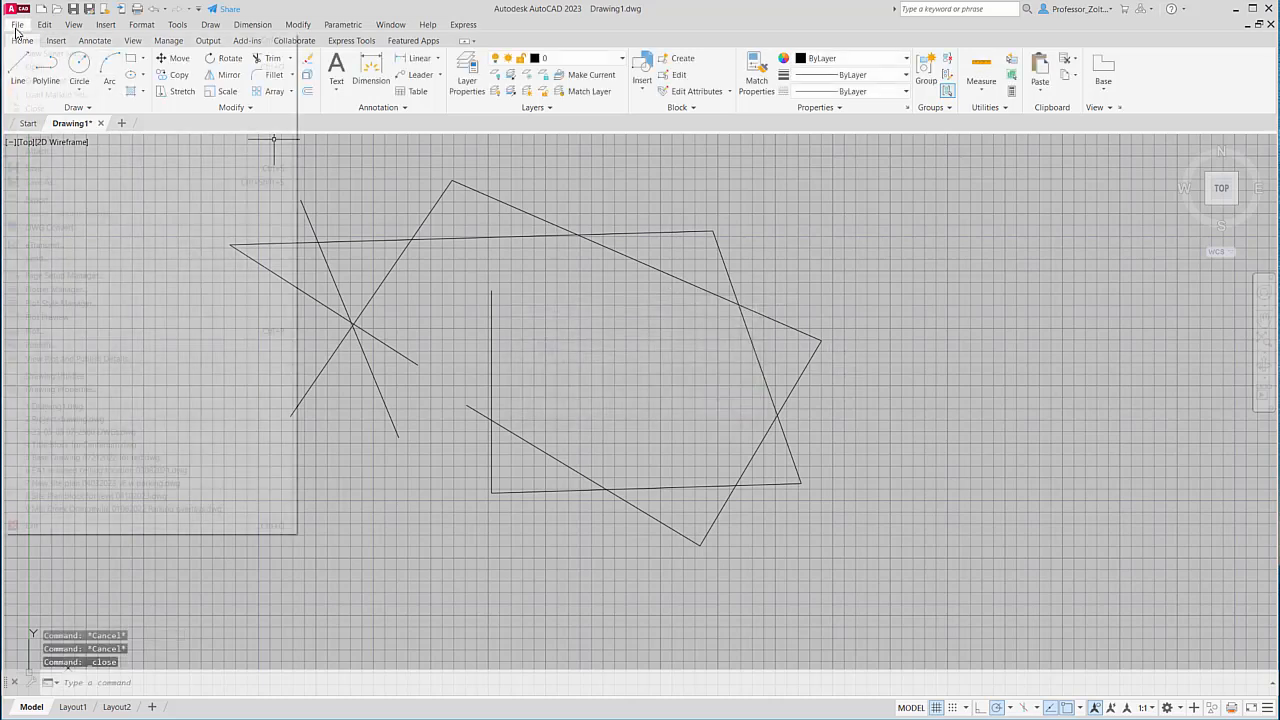
left_click(34, 168)
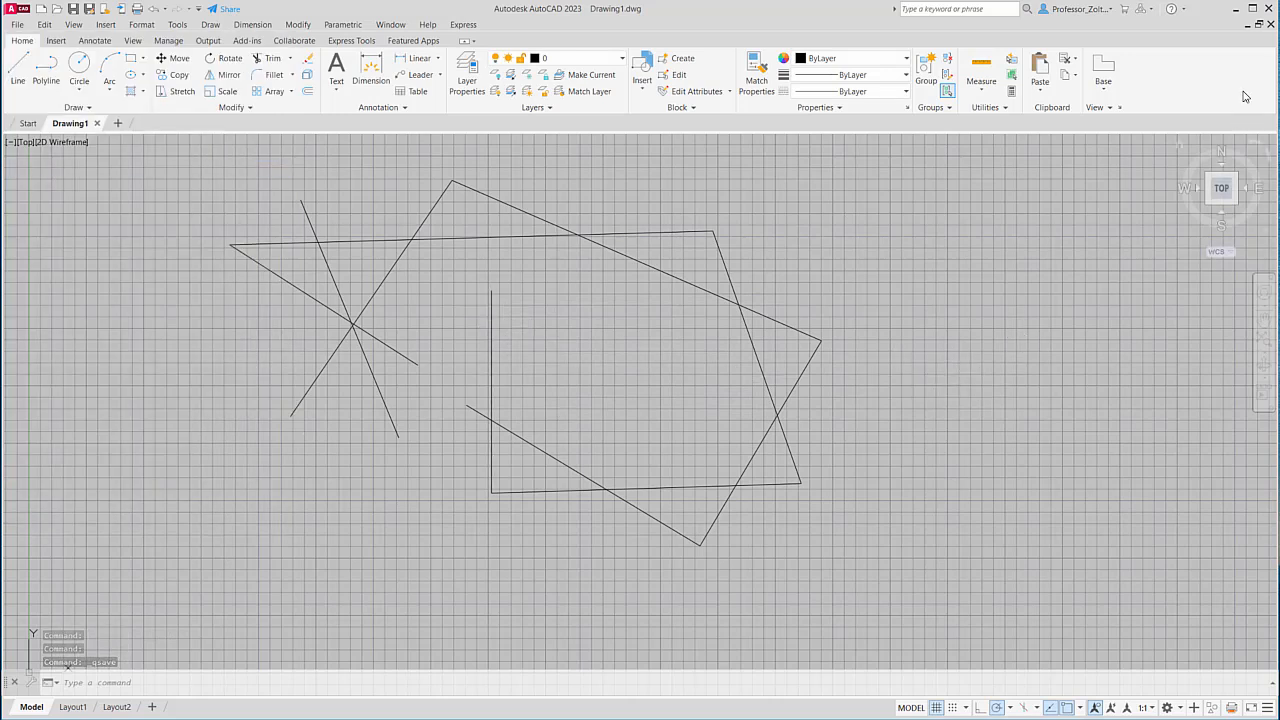
left_click(1270, 24)
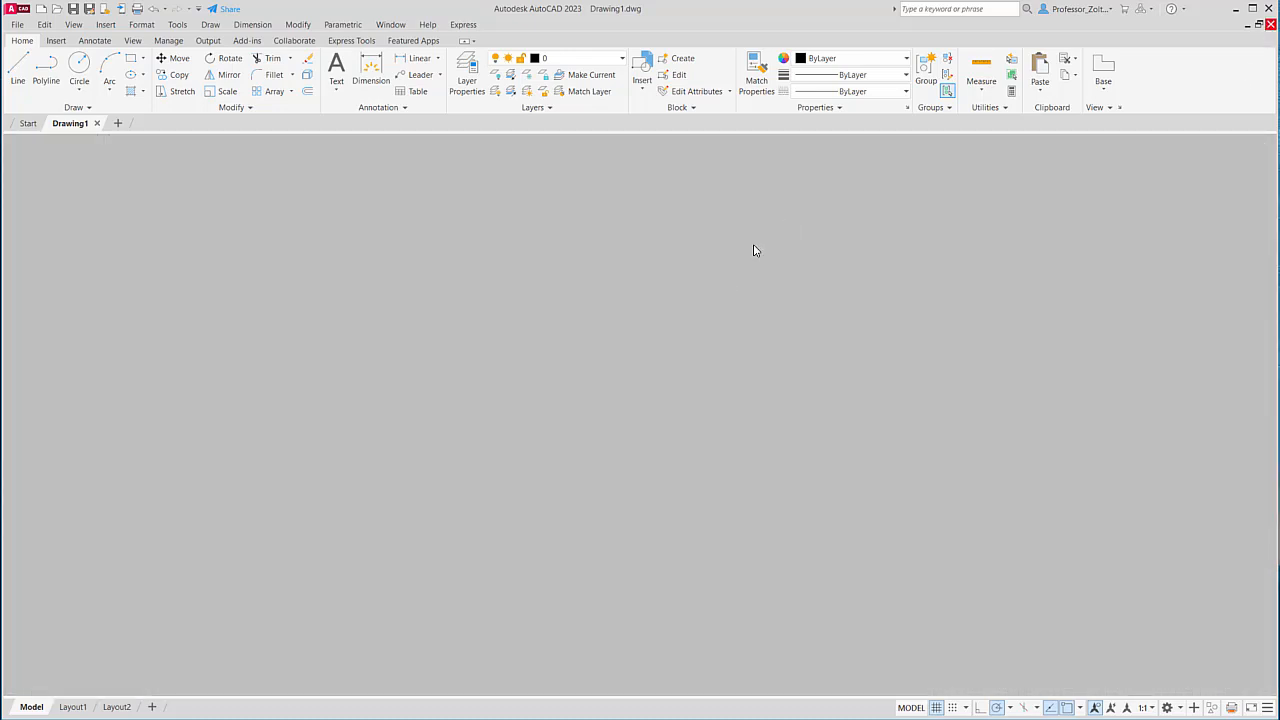